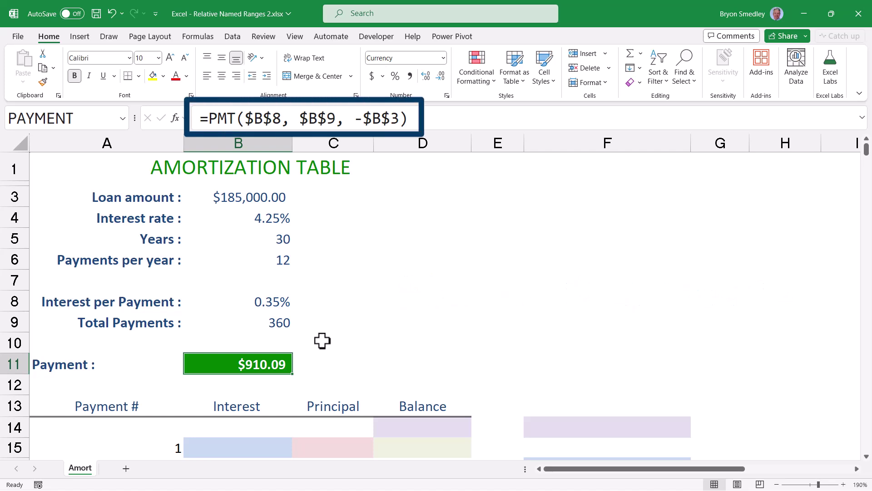
{"action": "key", "text": "ctrl+z"}
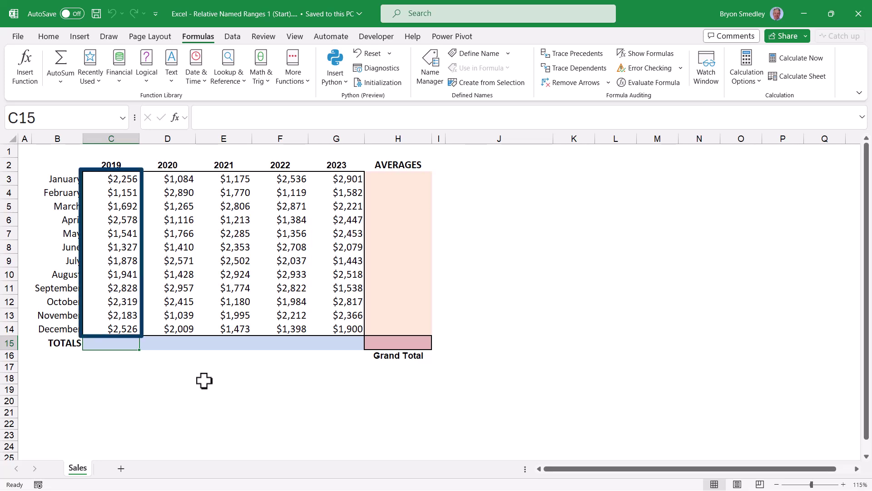
- Try totalling the years with =SUM(C3:C14) in C15 filled across to G15, and undo the totals
{"action": "type", "text": "=SUM("}
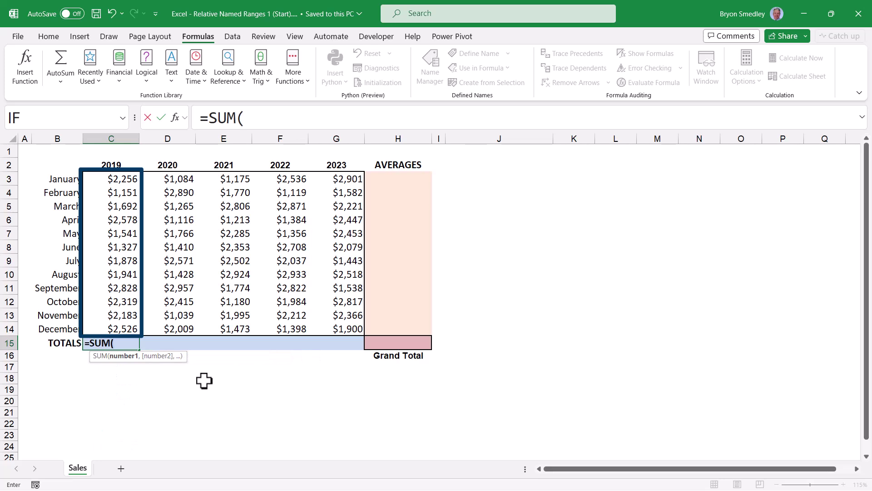
{"action": "left_click_drag", "start_coordinate": [132, 180], "coordinate": [134, 329]}
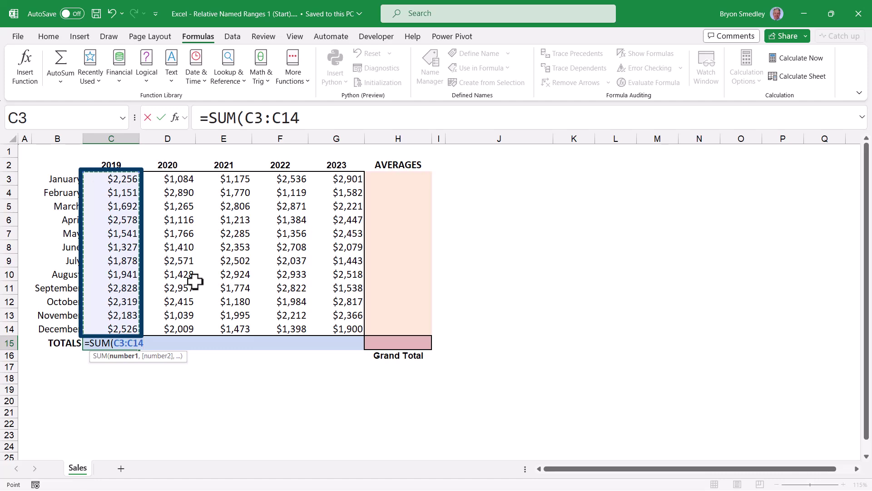
{"action": "key", "text": "ctrl+Return"}
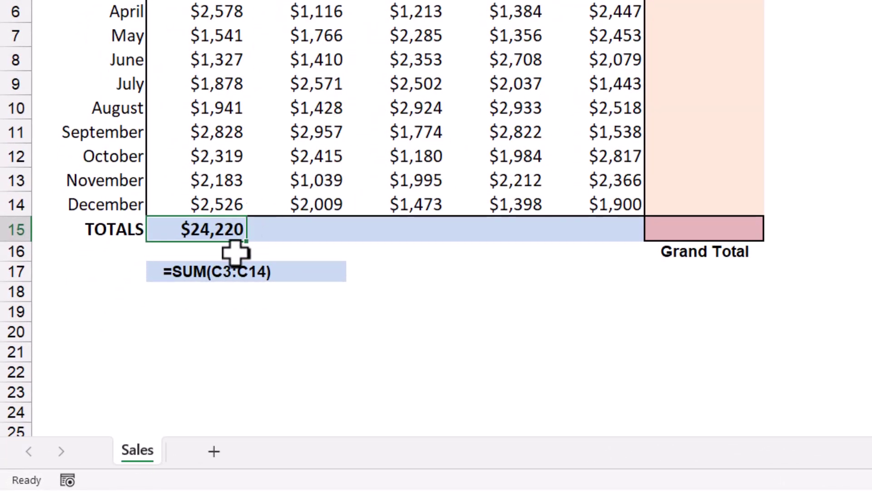
{"action": "left_click_drag", "start_coordinate": [249, 243], "coordinate": [625, 244]}
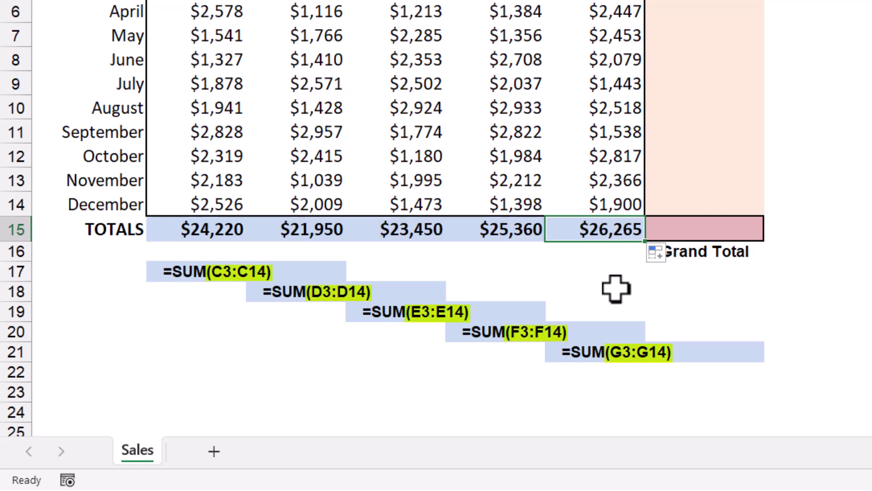
{"action": "key", "text": "ctrl+z"}
- Name the 2019 monthly figures in C3:C14 Sales
{"action": "left_click", "coordinate": [417, 108]}
{"action": "left_click_drag", "start_coordinate": [125, 172], "coordinate": [140, 344]}
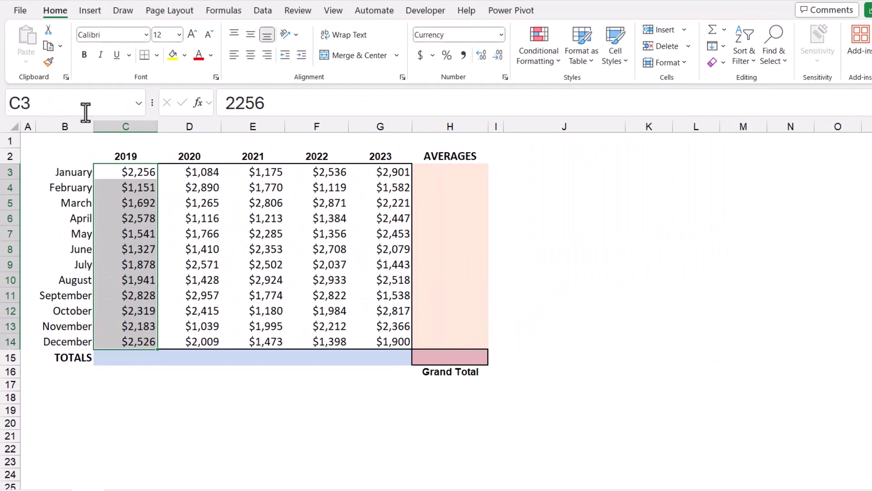
{"action": "left_click", "coordinate": [85, 103]}
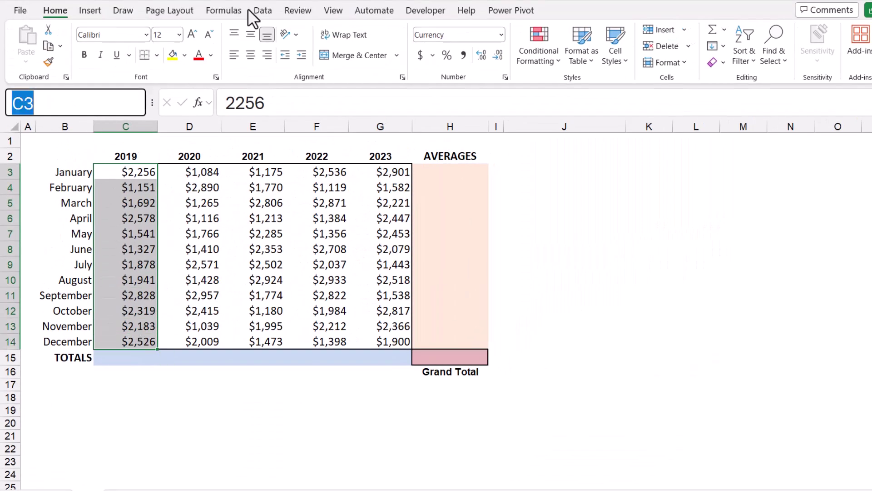
{"action": "type", "text": "Sales"}
{"action": "key", "text": "Return"}
- Enter =SUM(Sales) in C15 and fill the formula across the TOTALS row to G15
{"action": "key", "text": "ctrl+Down"}
{"action": "key", "text": "Down"}
{"action": "type", "text": "=SUM(sal"}
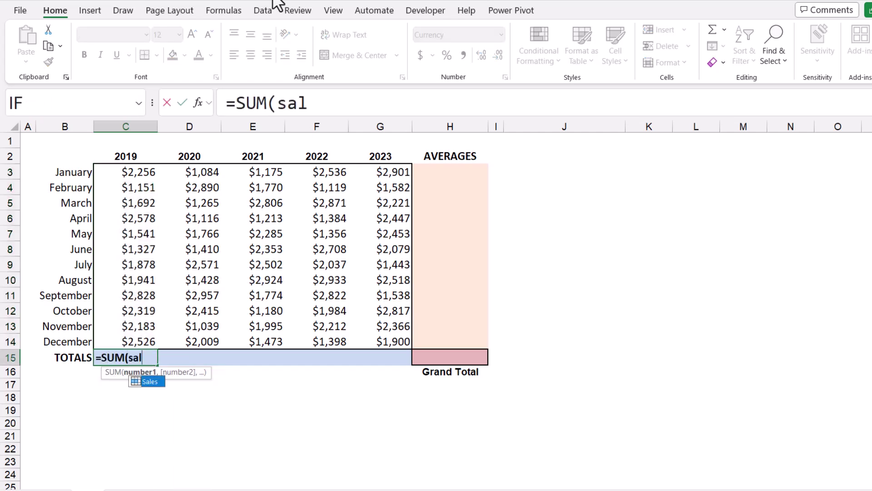
{"action": "key", "text": "Tab"}
{"action": "key", "text": "ctrl+Return"}
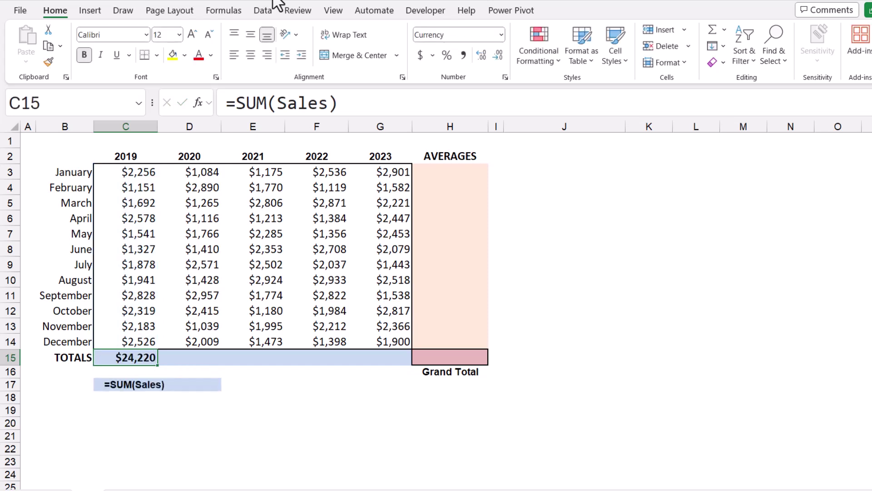
{"action": "left_click_drag", "start_coordinate": [157, 364], "coordinate": [410, 370]}
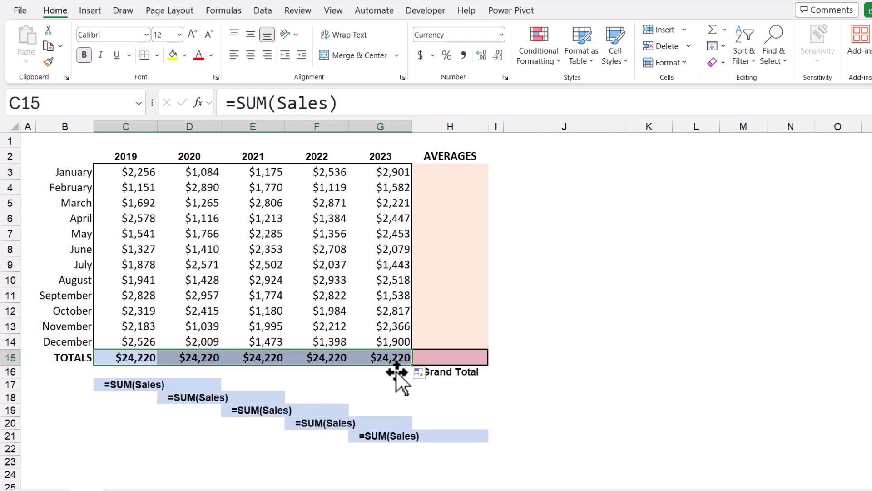
- Check the formula in each TOTALS cell from C15 to G15
{"action": "left_click", "coordinate": [395, 360]}
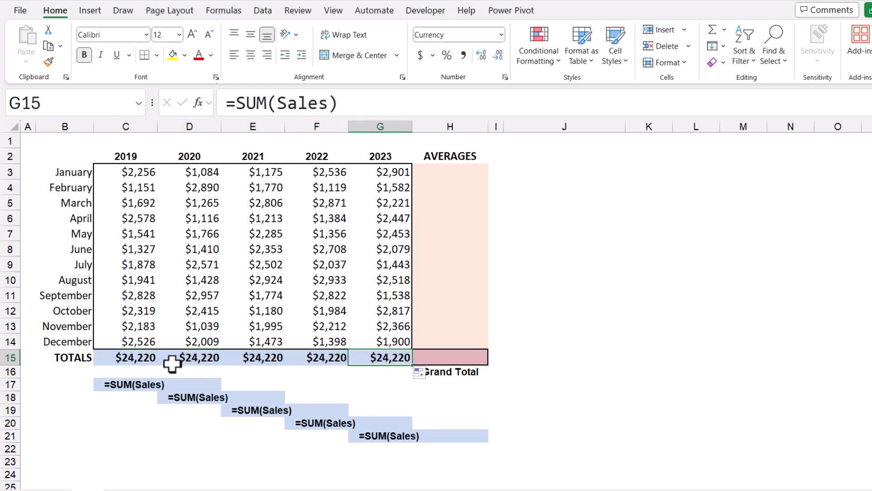
{"action": "left_click", "coordinate": [140, 360]}
{"action": "left_click", "coordinate": [201, 359]}
{"action": "left_click", "coordinate": [257, 359]}
{"action": "left_click", "coordinate": [327, 361]}
{"action": "left_click", "coordinate": [388, 359]}
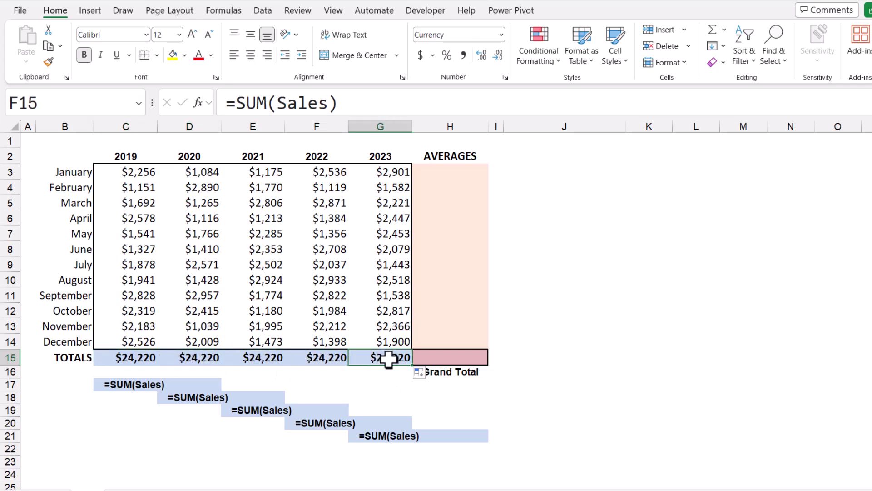
- Compare the named 2019 range C3:C14 with the matching January-to-December ranges of the years 2020 to 2023
{"action": "left_click_drag", "start_coordinate": [135, 171], "coordinate": [142, 341]}
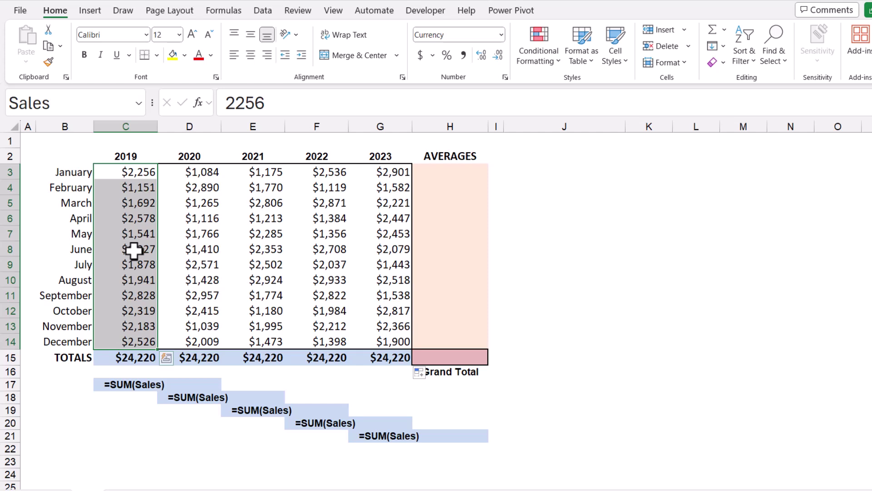
{"action": "left_click", "coordinate": [189, 187]}
{"action": "left_click_drag", "start_coordinate": [188, 172], "coordinate": [209, 341]}
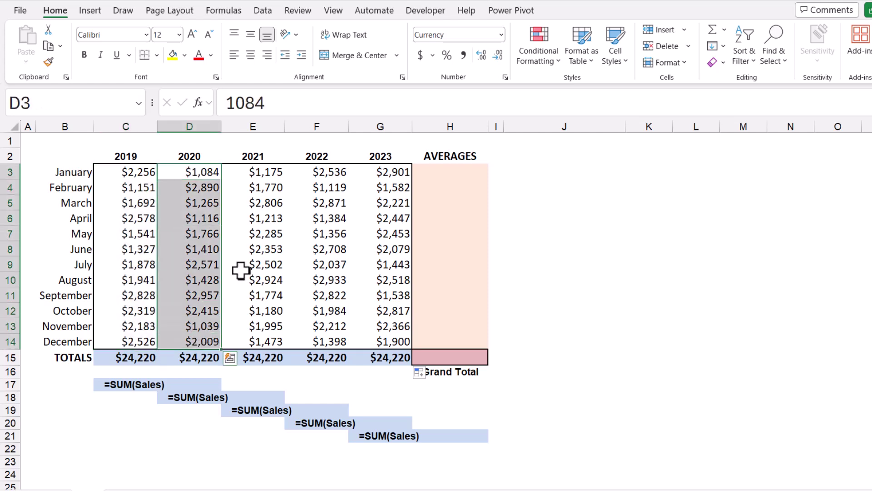
{"action": "left_click_drag", "start_coordinate": [255, 171], "coordinate": [266, 340]}
{"action": "left_click_drag", "start_coordinate": [334, 173], "coordinate": [334, 341]}
{"action": "left_click_drag", "start_coordinate": [382, 171], "coordinate": [391, 341]}
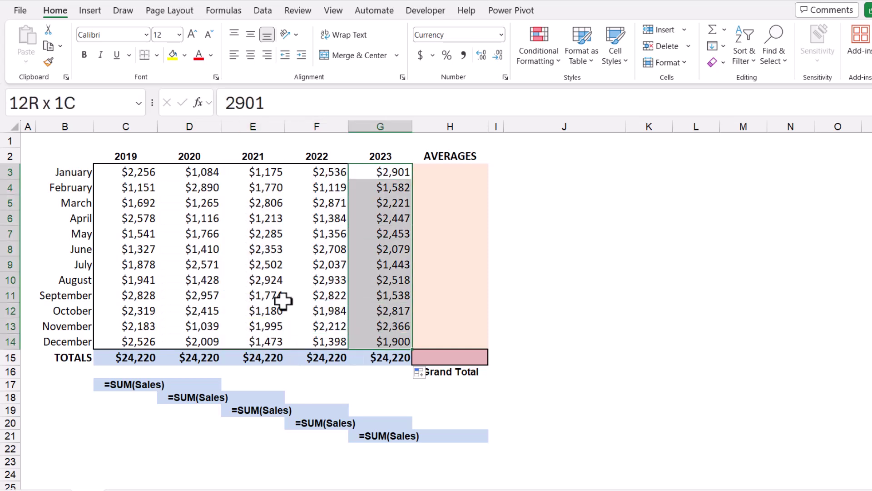
{"action": "left_click", "coordinate": [137, 311]}
{"action": "left_click_drag", "start_coordinate": [126, 172], "coordinate": [133, 343]}
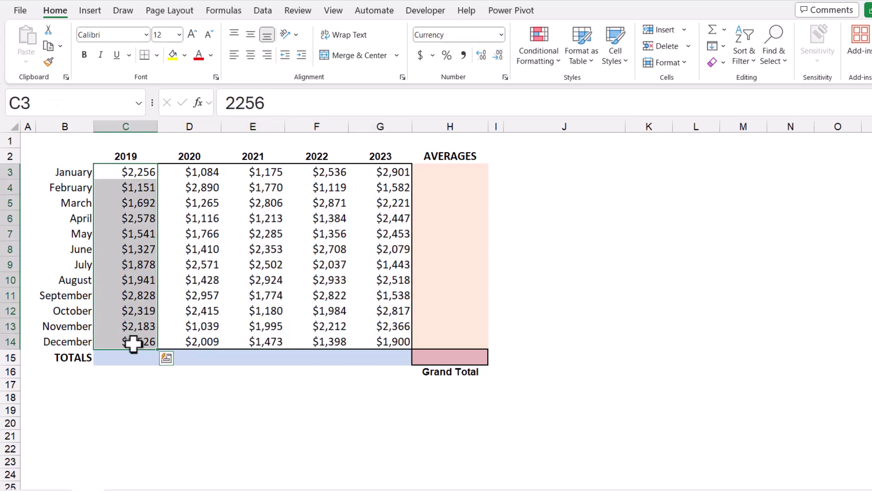
- With C15 as the active cell, start a new workbook name YearData that refers to C3:C14 on the Sales sheet
{"action": "left_click", "coordinate": [129, 358]}
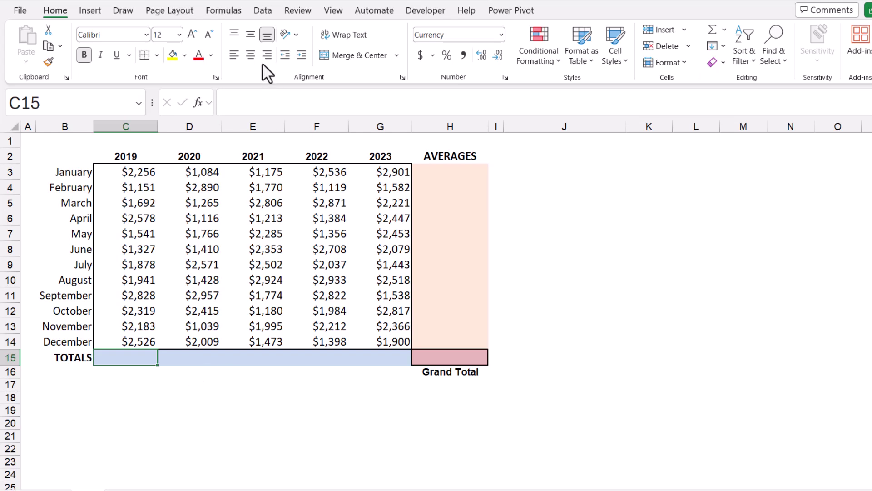
{"action": "left_click", "coordinate": [233, 14]}
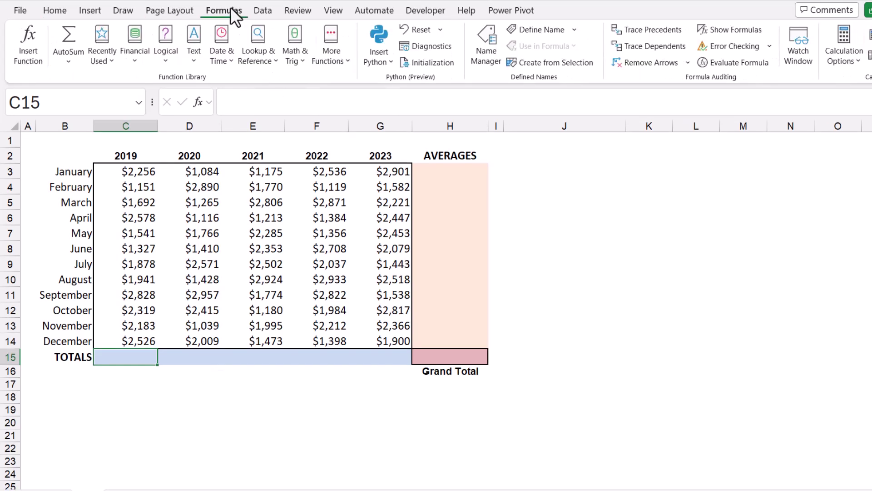
{"action": "left_click", "coordinate": [484, 60]}
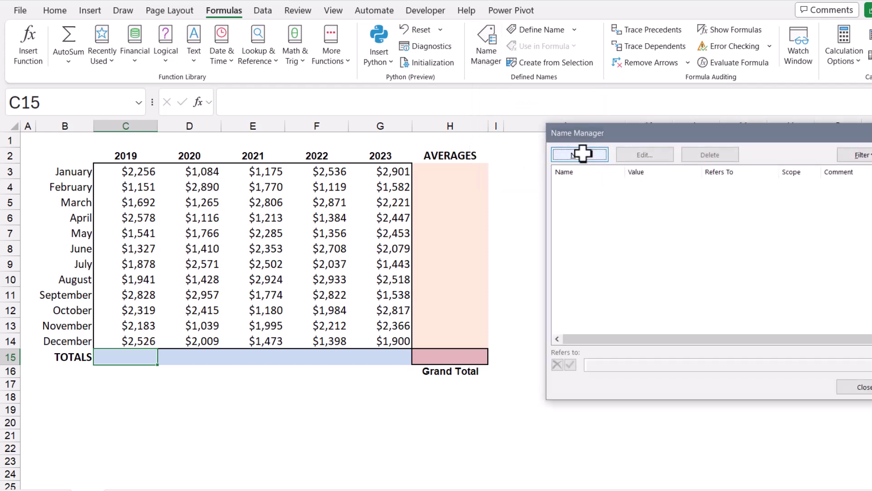
{"action": "left_click", "coordinate": [582, 154]}
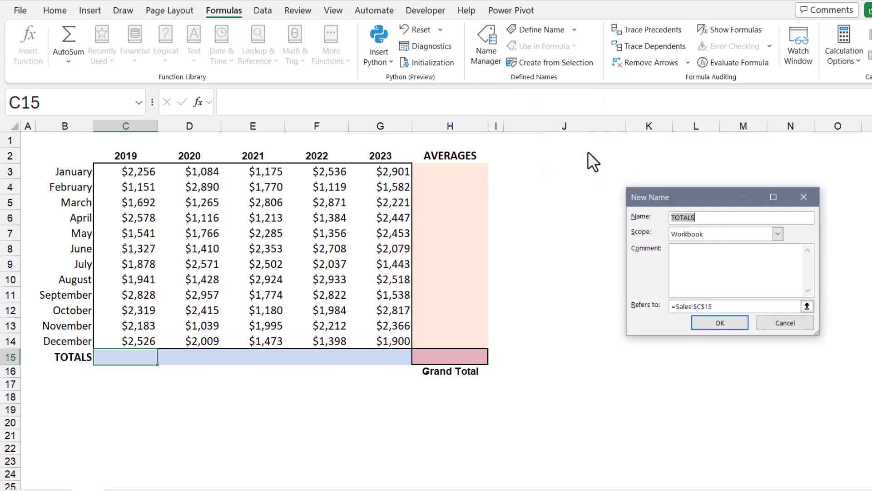
{"action": "type", "text": "YearData"}
{"action": "left_click", "coordinate": [807, 307]}
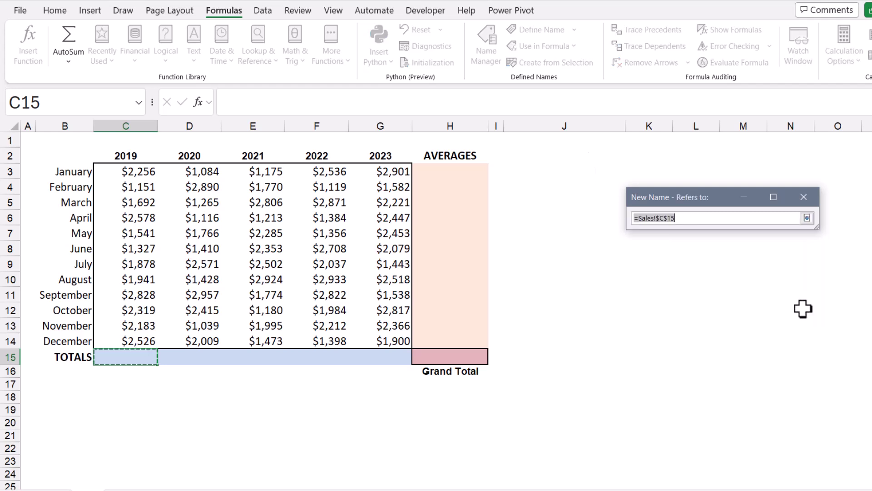
{"action": "left_click_drag", "start_coordinate": [122, 171], "coordinate": [132, 342]}
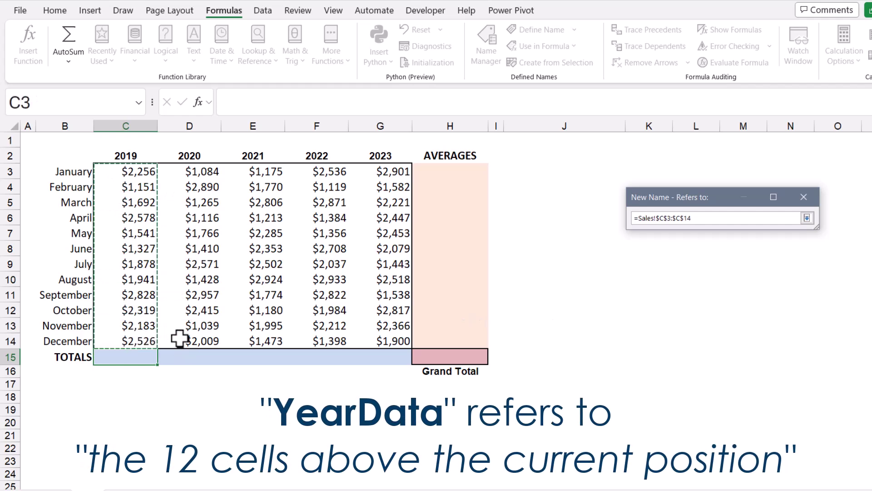
{"action": "left_click", "coordinate": [807, 217]}
- Make YearData's reference fully relative as =Sales!C3:C14, save the name and close the Name Manager
{"action": "left_click_drag", "start_coordinate": [723, 306], "coordinate": [687, 305]}
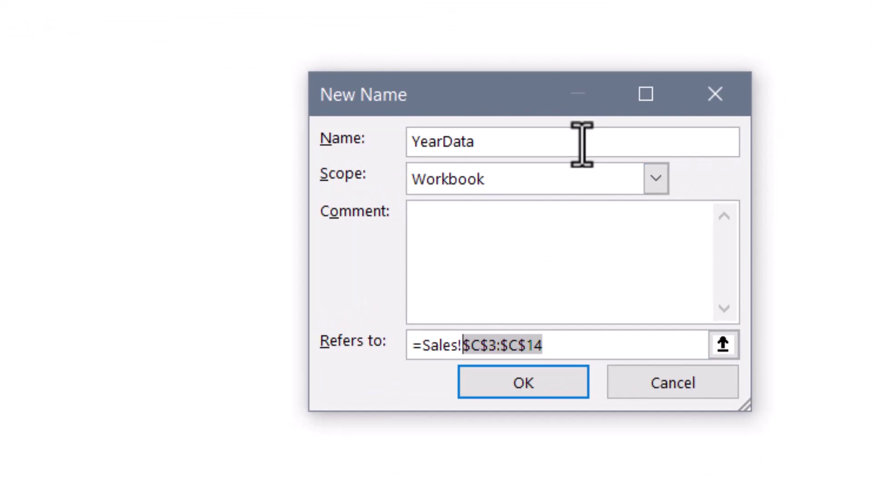
{"action": "key", "text": "F4"}
{"action": "key", "text": "F4"}
{"action": "key", "text": "F4"}
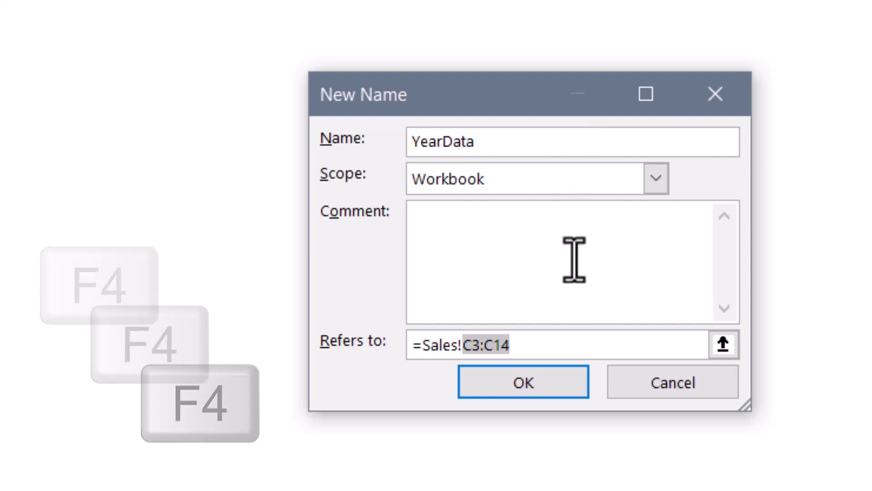
{"action": "left_click", "coordinate": [568, 336]}
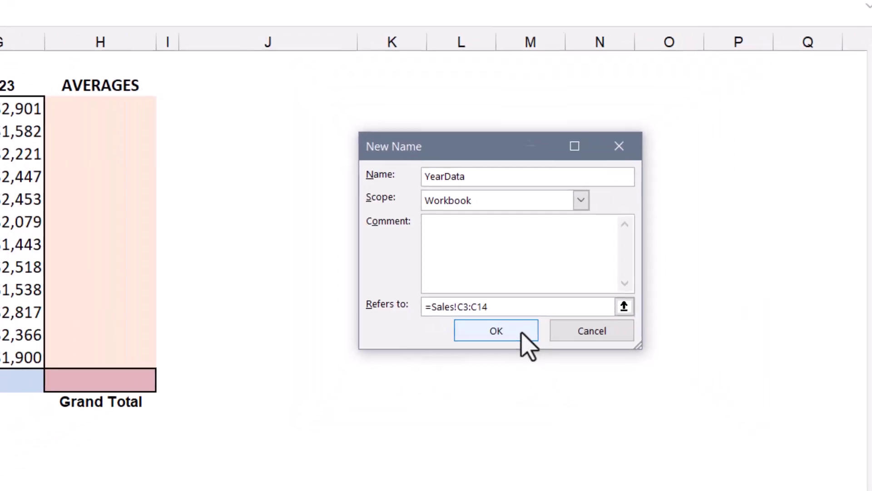
{"action": "left_click", "coordinate": [558, 389]}
{"action": "left_click", "coordinate": [674, 422]}
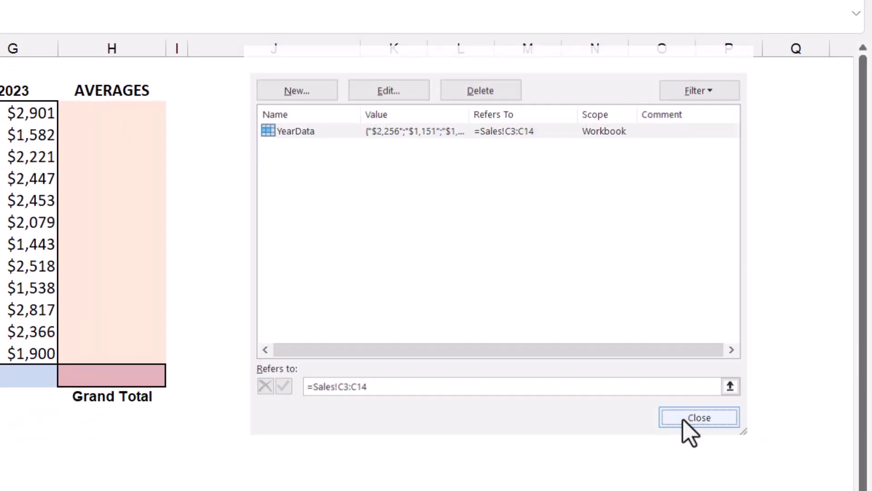
- Enter =SUM(YearData) in C15 and fill the formula across the TOTALS row to G15
{"action": "type", "text": "="}
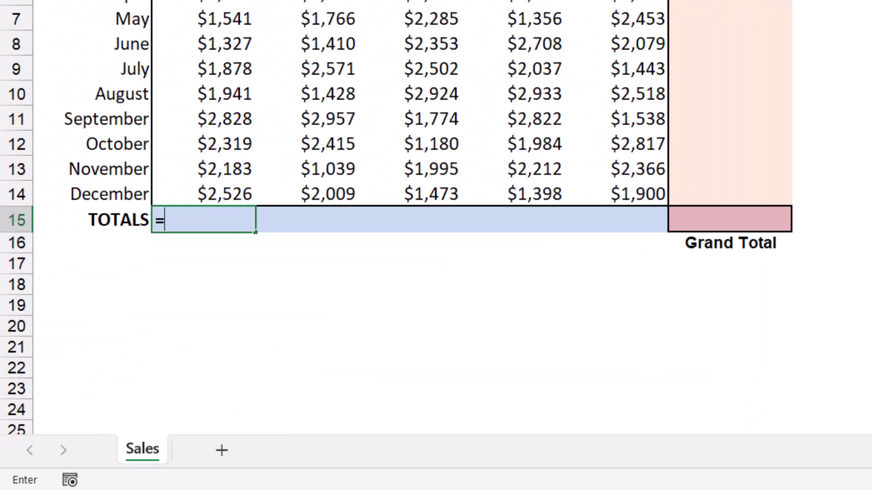
{"action": "type", "text": "SUM(year"}
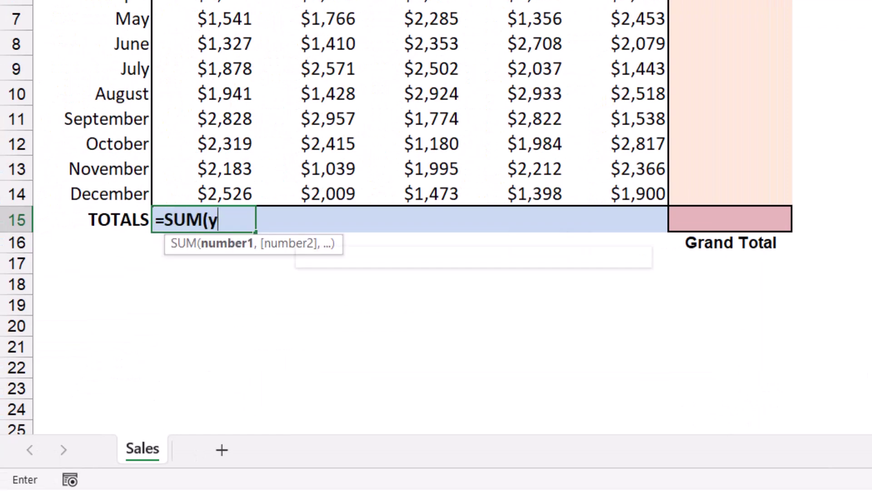
{"action": "key", "text": "Down"}
{"action": "key", "text": "Tab"}
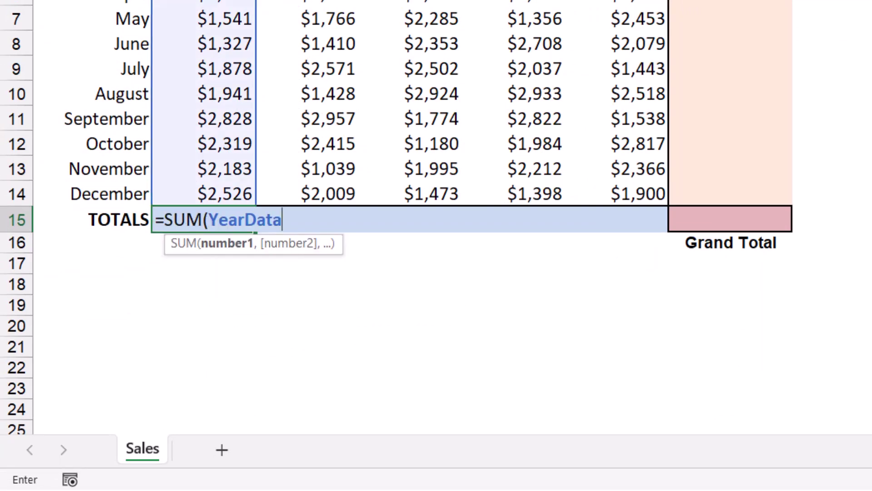
{"action": "key", "text": "ctrl+Return"}
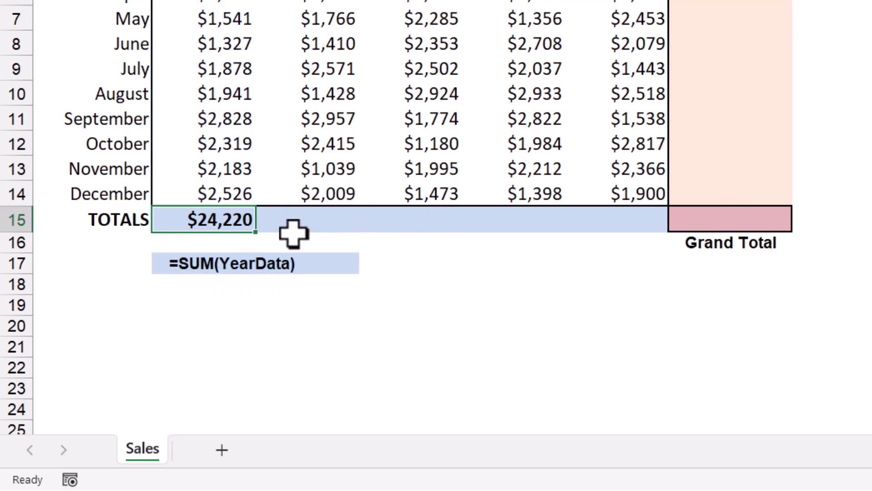
{"action": "left_click_drag", "start_coordinate": [255, 231], "coordinate": [668, 227]}
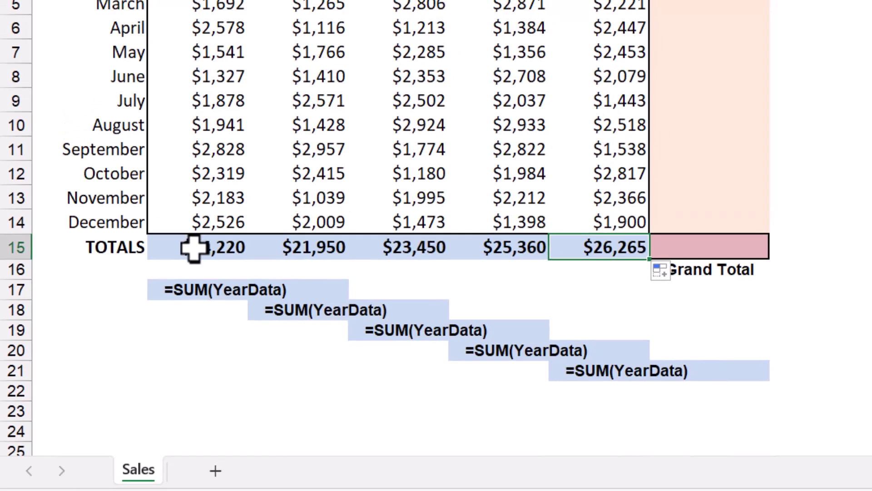
- Inspect which cells YearData refers to in each total formula from C15 to G15, leaving the formulas unedited
{"action": "double_click", "coordinate": [200, 220]}
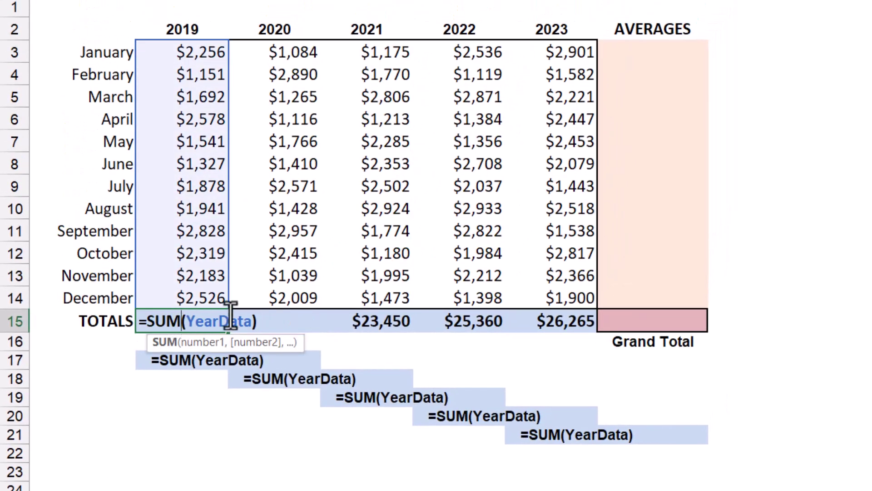
{"action": "key", "text": "Escape"}
{"action": "double_click", "coordinate": [288, 320]}
{"action": "key", "text": "Escape"}
{"action": "double_click", "coordinate": [359, 321]}
{"action": "key", "text": "Escape"}
{"action": "double_click", "coordinate": [467, 323]}
{"action": "key", "text": "Escape"}
{"action": "double_click", "coordinate": [530, 322]}
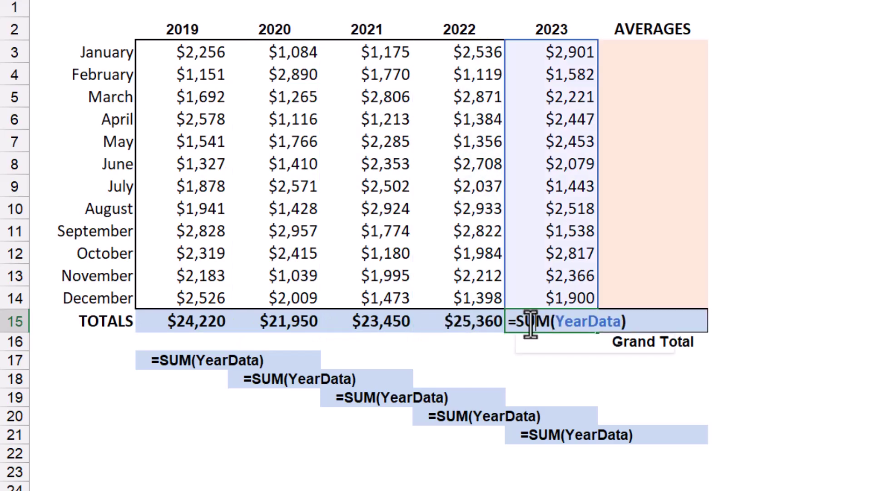
{"action": "key", "text": "Escape"}
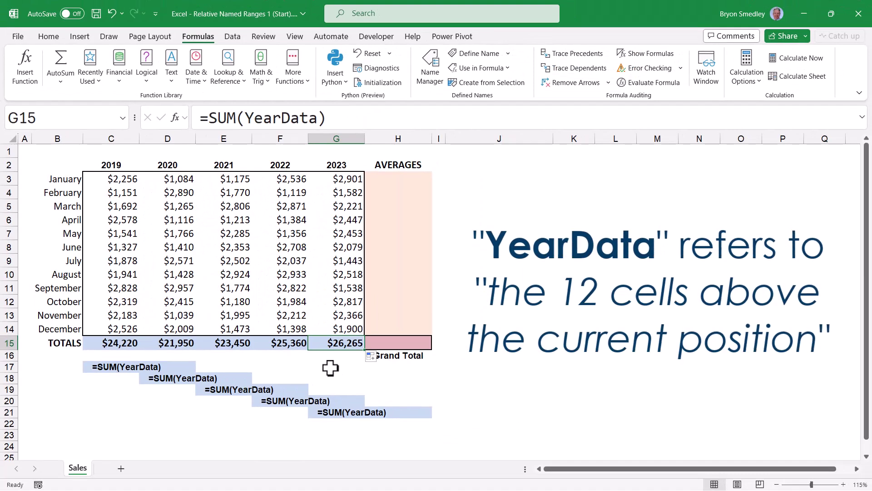
- With H3 as the active cell, start a new workbook name MonthData that refers to C3:G3 on the Sales sheet
{"action": "left_click", "coordinate": [398, 178]}
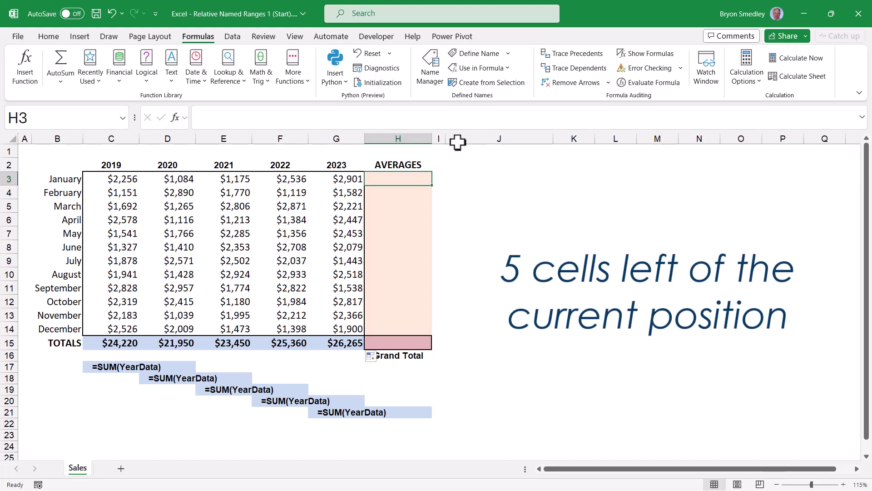
{"action": "left_click", "coordinate": [430, 68]}
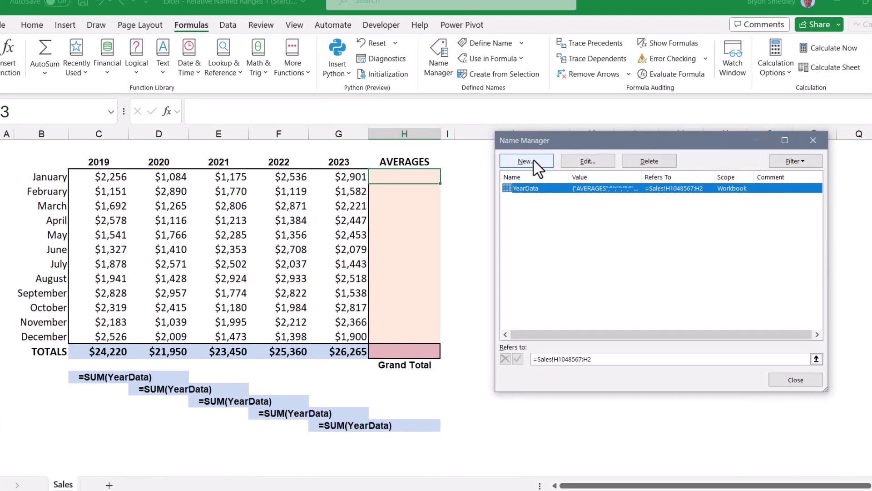
{"action": "left_click", "coordinate": [529, 162]}
{"action": "type", "text": "MonthData"}
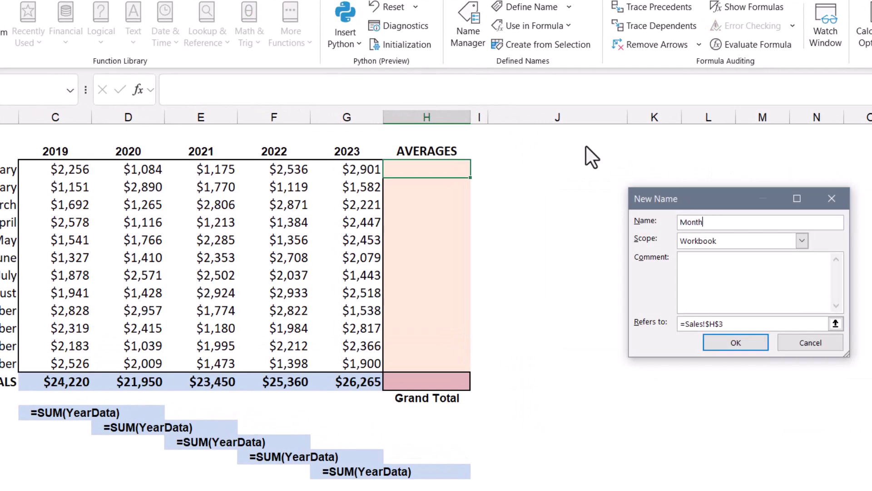
{"action": "left_click", "coordinate": [835, 324]}
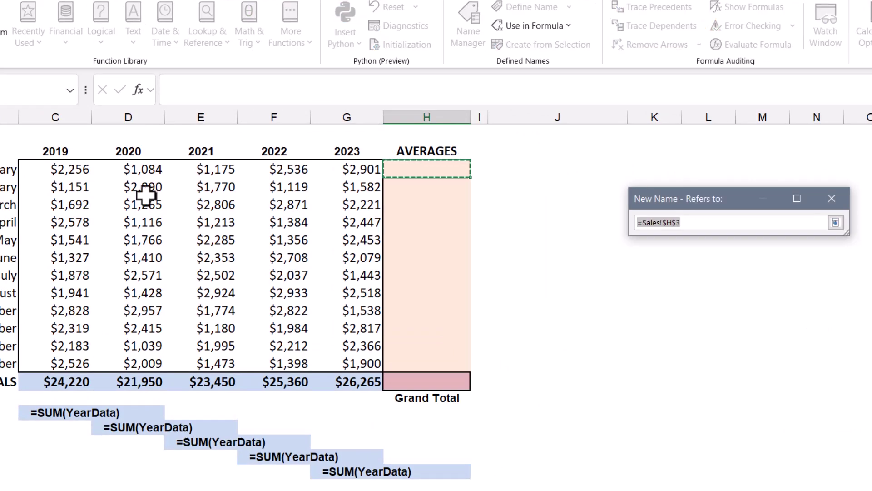
{"action": "left_click_drag", "start_coordinate": [64, 170], "coordinate": [359, 169]}
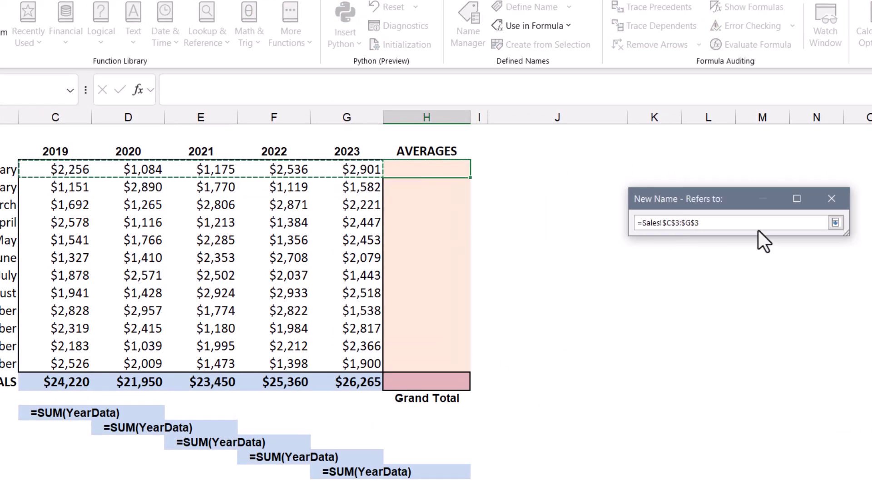
{"action": "left_click", "coordinate": [836, 222]}
- Make MonthData's reference fully relative as =Sales!C3:G3, save the name and close the Name Manager
{"action": "double_click", "coordinate": [706, 323]}
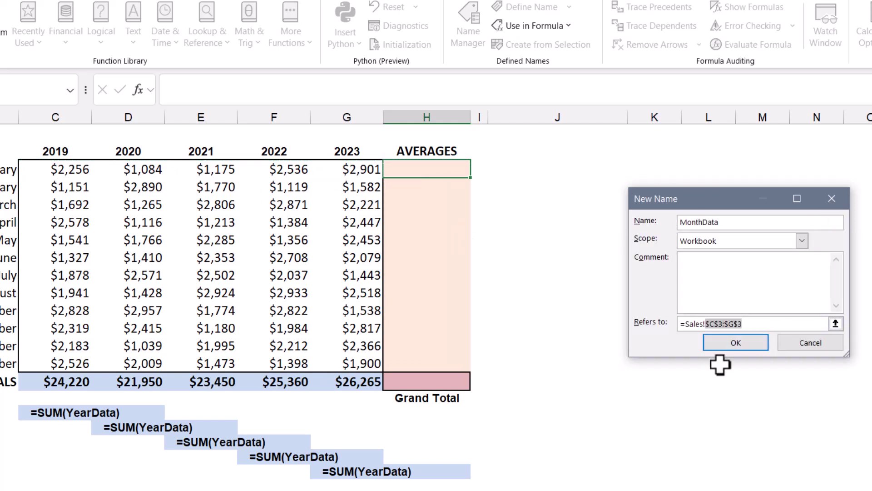
{"action": "key", "text": "F4"}
{"action": "key", "text": "F4"}
{"action": "key", "text": "F4"}
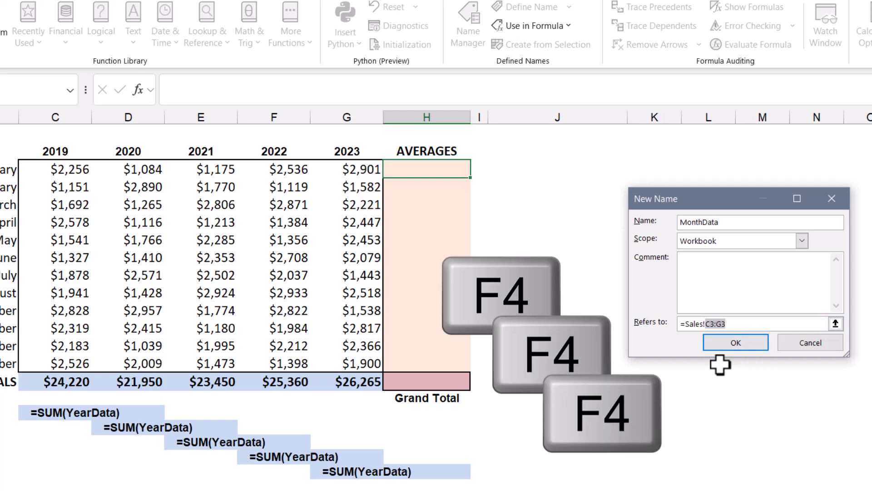
{"action": "left_click", "coordinate": [752, 337]}
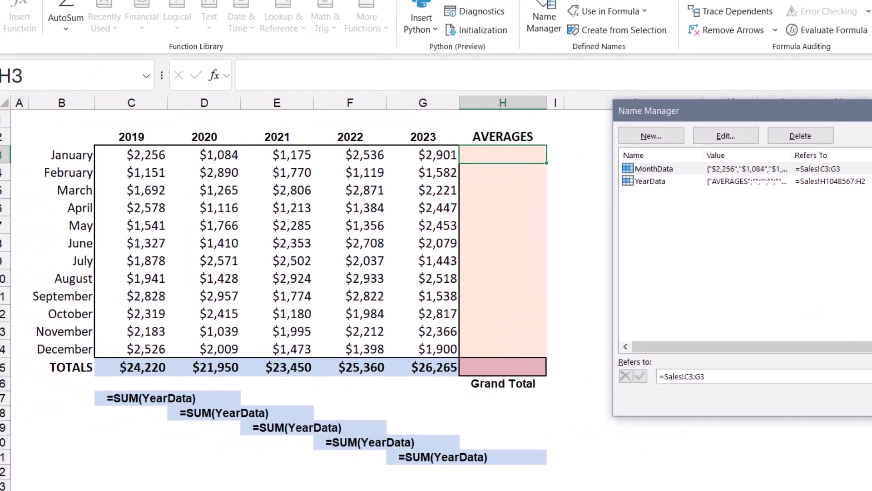
{"action": "key", "text": "Escape"}
- Enter =AVERAGE(MonthData) in H3 and fill the formula down the AVERAGES column to H14
{"action": "type", "text": "=aver"}
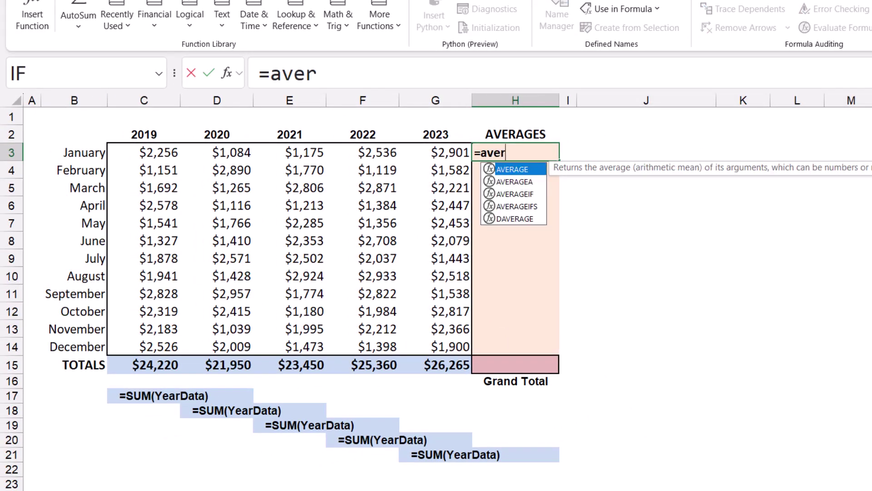
{"action": "key", "text": "Tab"}
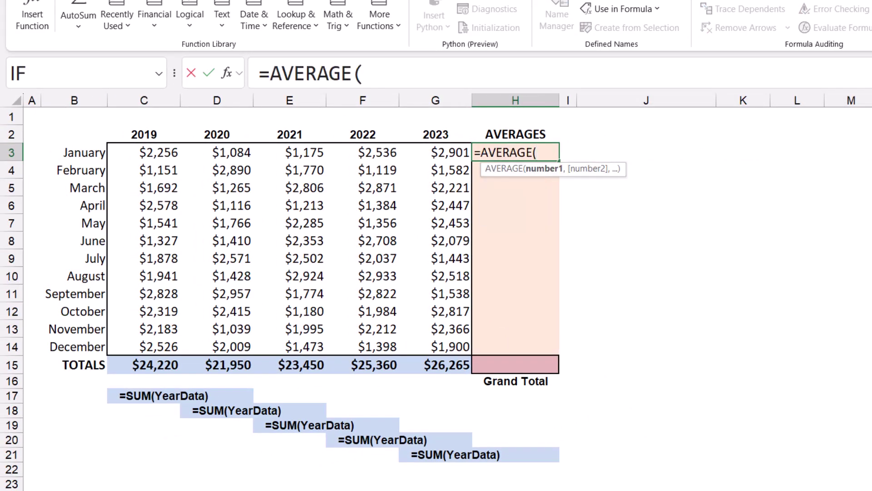
{"action": "type", "text": "mon"}
{"action": "key", "text": "Down"}
{"action": "key", "text": "Tab"}
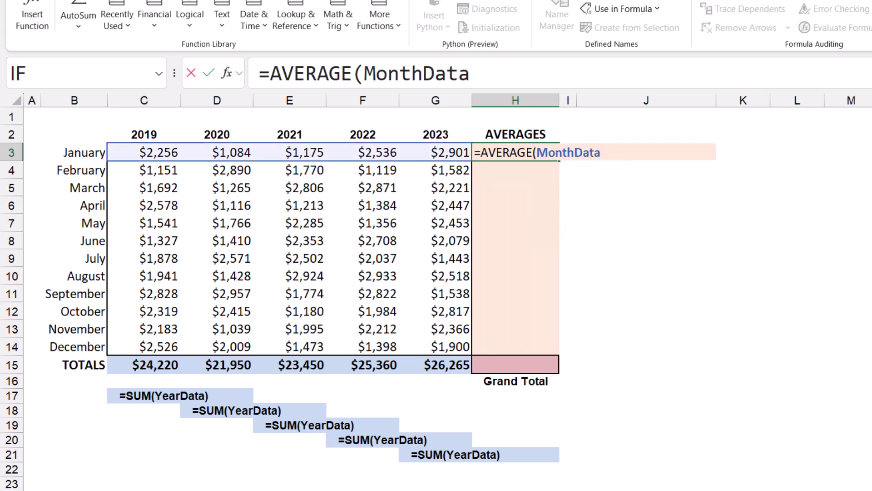
{"action": "key", "text": "ctrl+Return"}
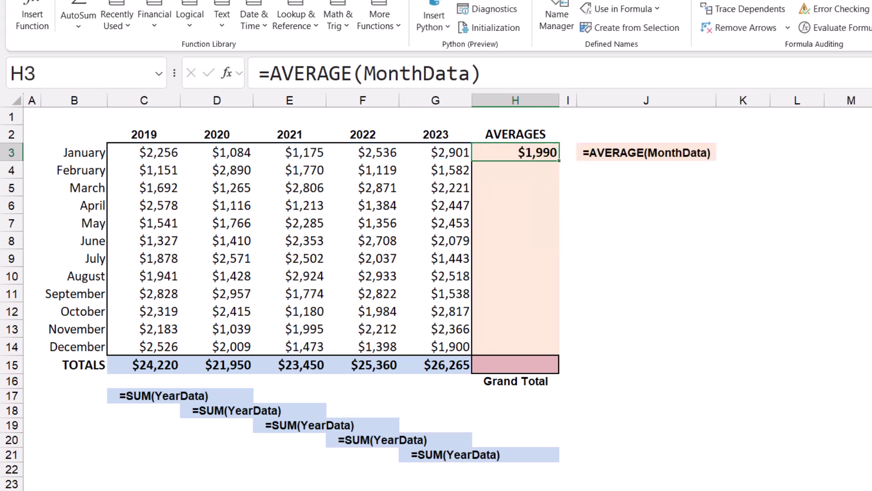
{"action": "left_click_drag", "start_coordinate": [559, 160], "coordinate": [571, 356]}
{"action": "key", "text": "ctrl+Down"}
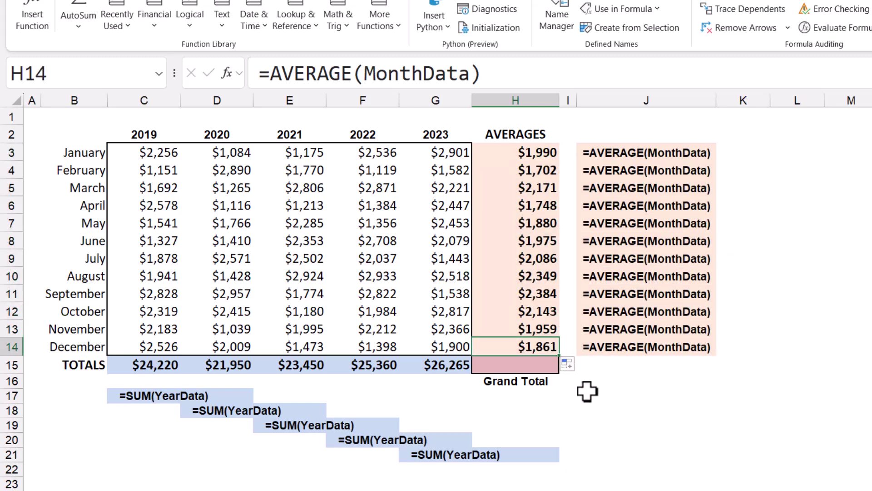
- Inspect which cells MonthData refers to in the average formulas down the AVERAGES column, leaving the formulas unedited
{"action": "left_click", "coordinate": [530, 150]}
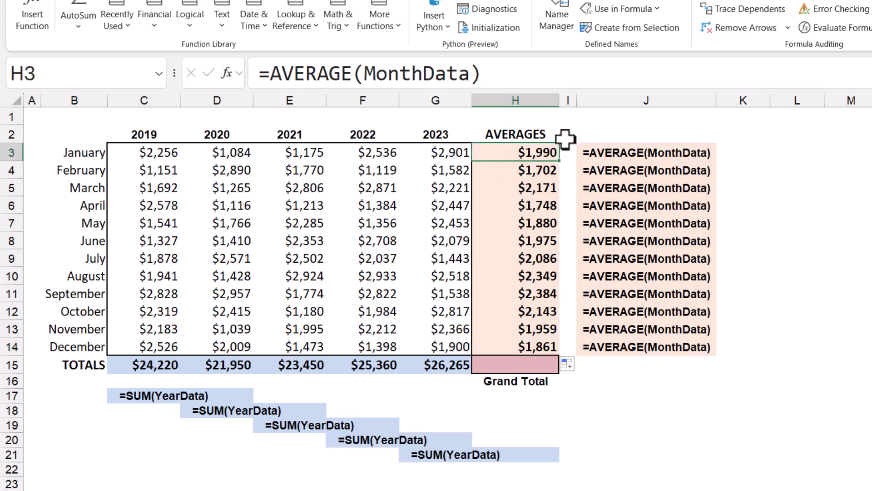
{"action": "key", "text": "Down"}
{"action": "key", "text": "F2"}
{"action": "key", "text": "Return"}
{"action": "key", "text": "F2"}
{"action": "key", "text": "Return"}
{"action": "key", "text": "F2"}
{"action": "key", "text": "Return"}
{"action": "key", "text": "F2"}
{"action": "key", "text": "Return"}
{"action": "key", "text": "F2"}
{"action": "key", "text": "Return"}
{"action": "key", "text": "F2"}
{"action": "key", "text": "Return"}
{"action": "key", "text": "F2"}
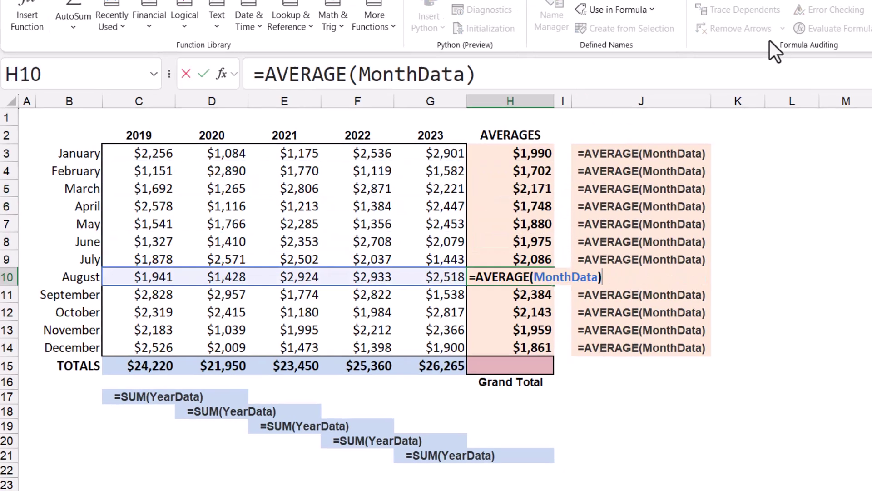
{"action": "key", "text": "Return"}
{"action": "key", "text": "F2"}
{"action": "key", "text": "Return"}
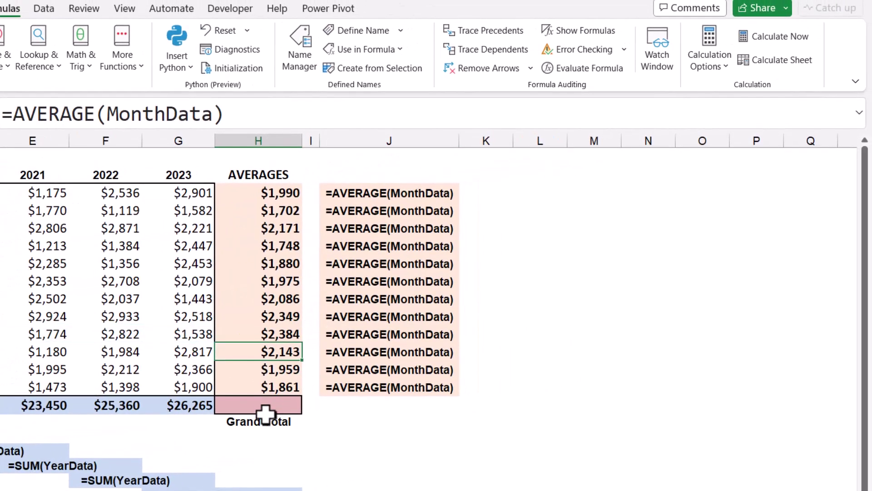
- From H15, create a workbook name TotalsSales with the absolute reference =Sales!$C$15:$G$15 and close the Name Manager
{"action": "left_click", "coordinate": [271, 398]}
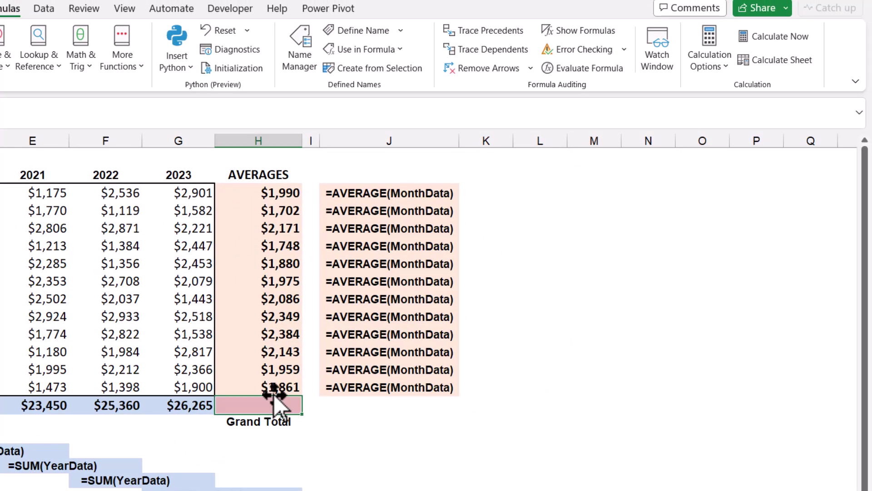
{"action": "left_click", "coordinate": [301, 59]}
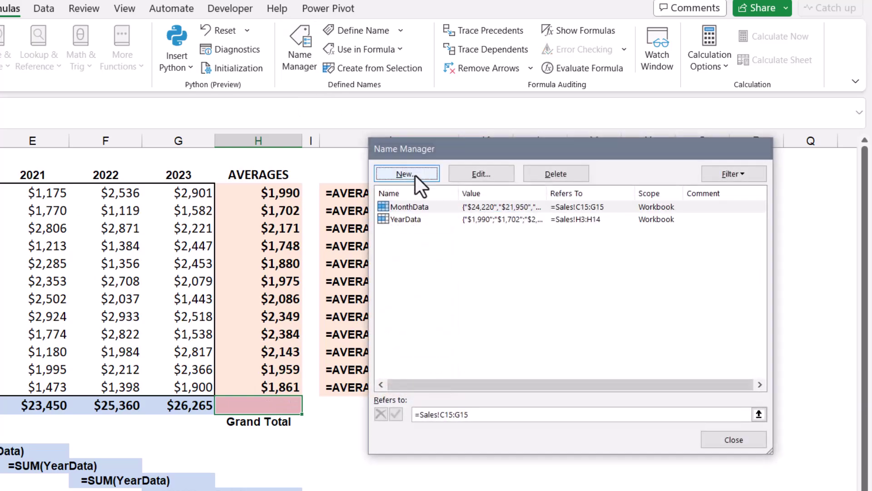
{"action": "left_click", "coordinate": [415, 175]}
{"action": "type", "text": "TotalsSales"}
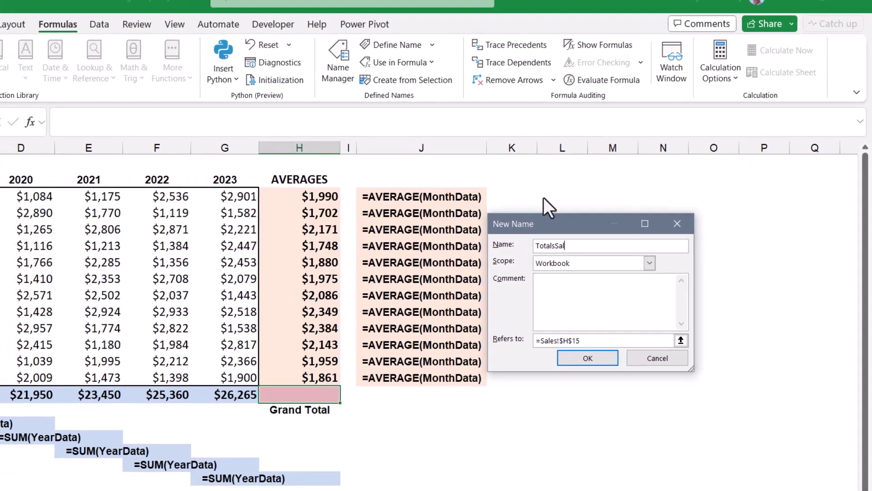
{"action": "left_click", "coordinate": [666, 347]}
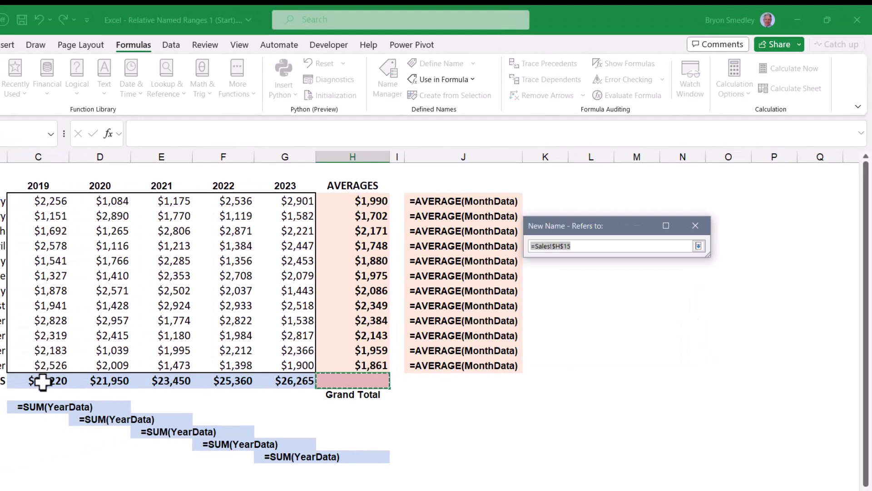
{"action": "left_click_drag", "start_coordinate": [43, 382], "coordinate": [282, 384]}
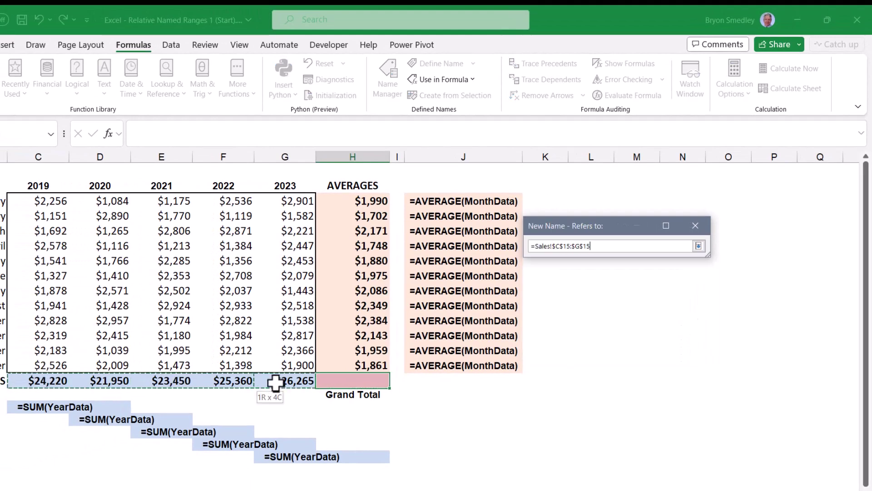
{"action": "left_click", "coordinate": [698, 246]}
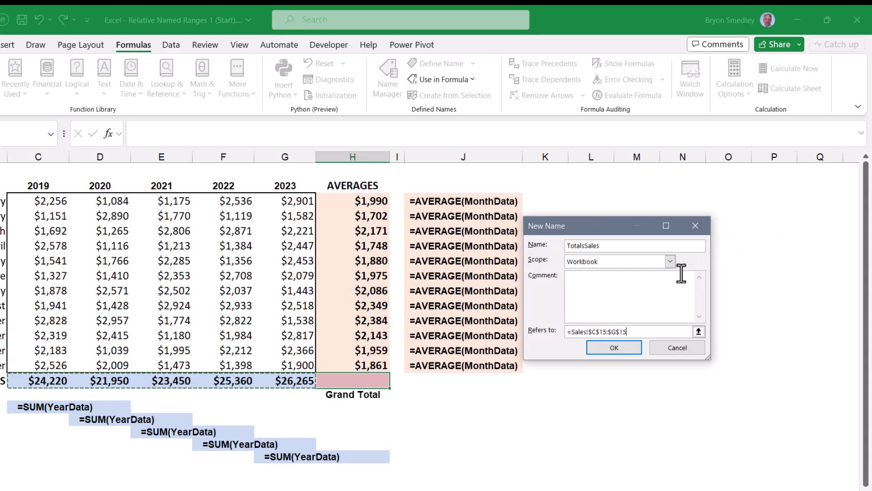
{"action": "left_click", "coordinate": [628, 349]}
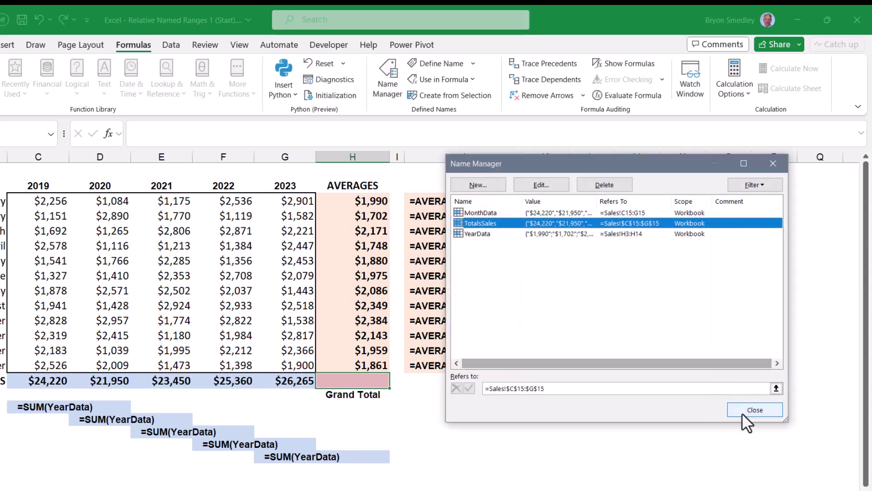
{"action": "left_click", "coordinate": [753, 409]}
- Enter =SUM(TotalsSales) in the Grand Total cell H15
{"action": "type", "text": "=sum(tot"}
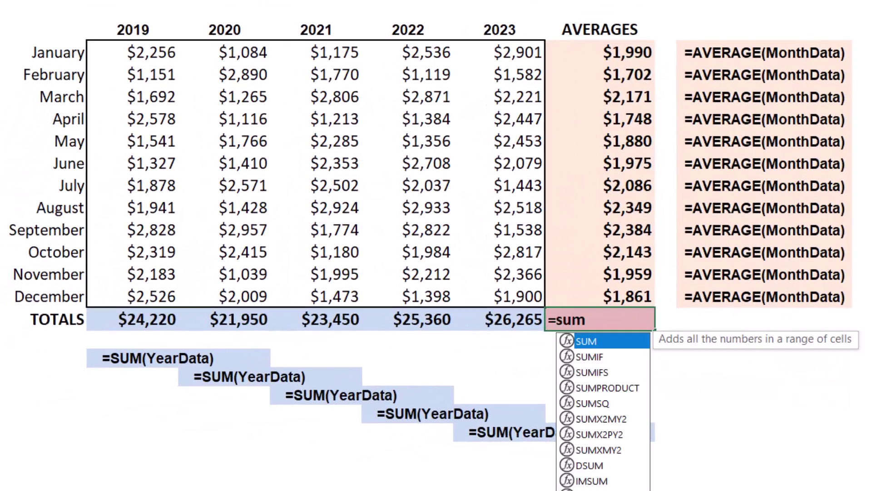
{"action": "key", "text": "Tab"}
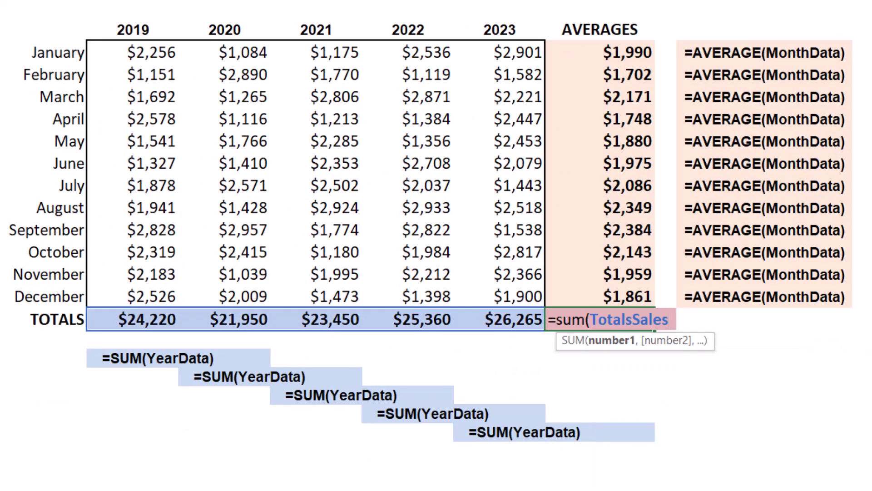
{"action": "key", "text": "Return"}
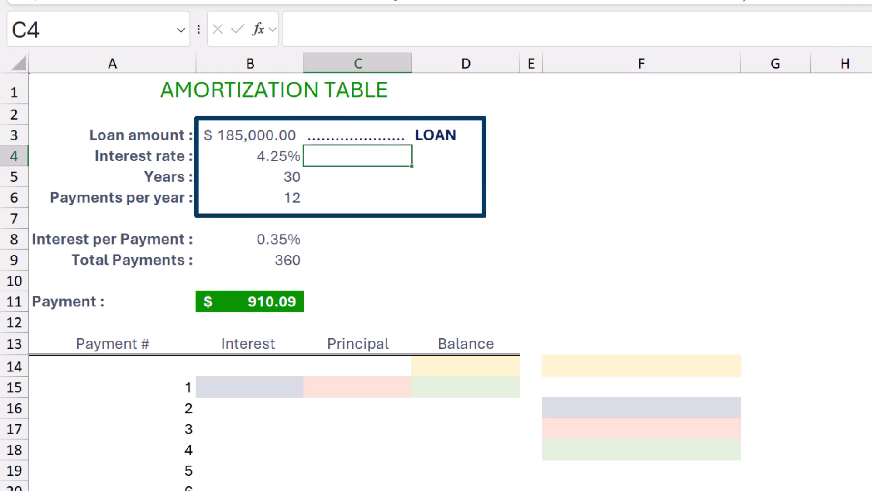
- In the amortization sheet, enter dot leaders in C4, C5 and C6 beside the interest rate, years and payments per year
{"action": "type", "text": "..................."}
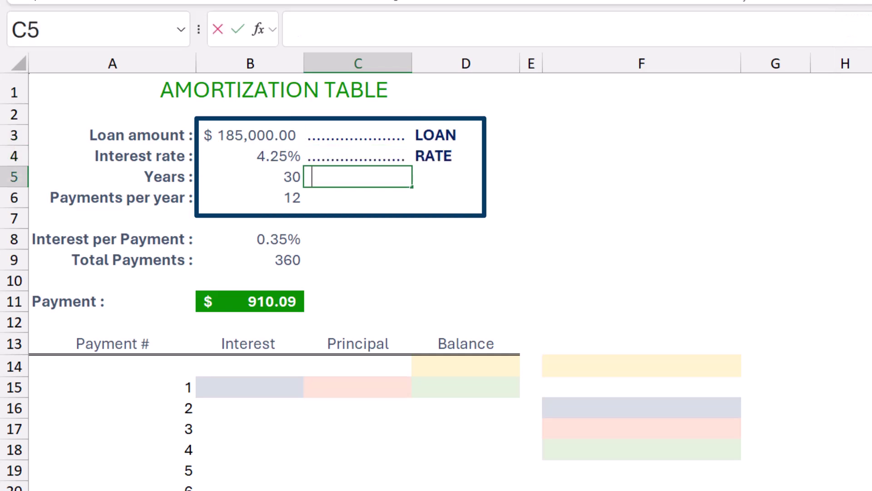
{"action": "type", "text": "."}
{"action": "type", "text": "."}
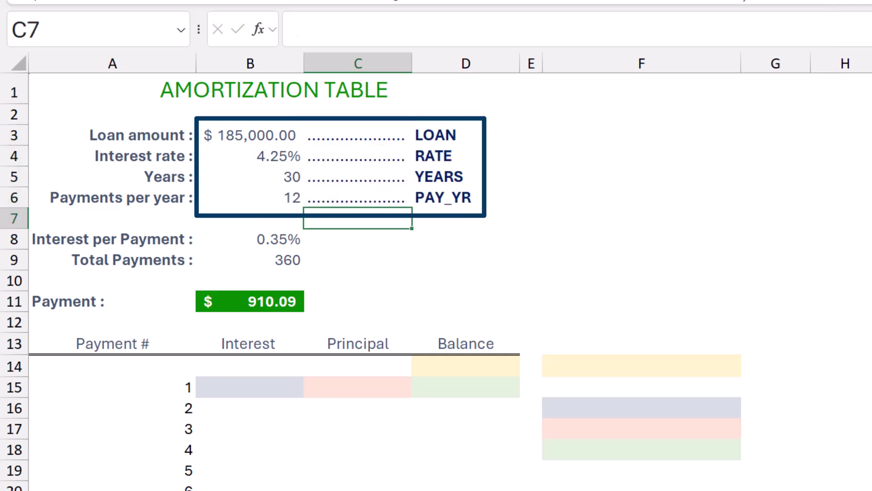
- Enter dot leaders in C8, C9 and C11 beside Interest per Payment, Total Payments and Payment
{"action": "key", "text": "Down"}
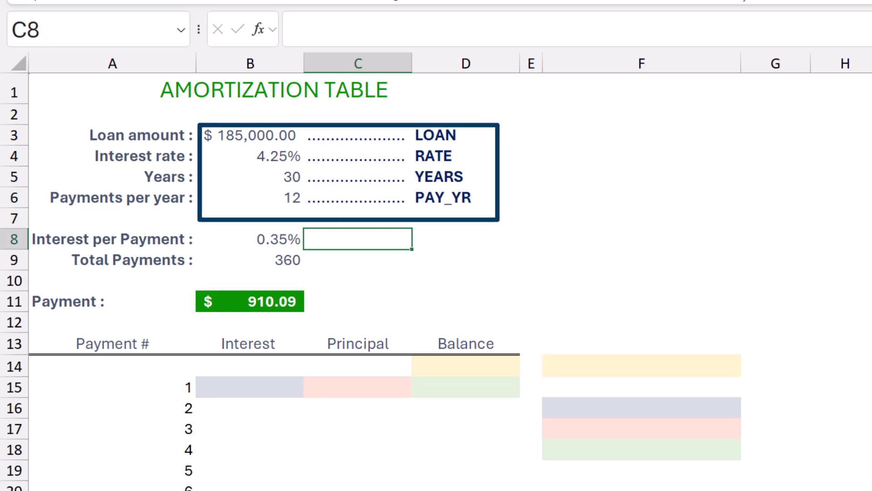
{"action": "type", "text": "."}
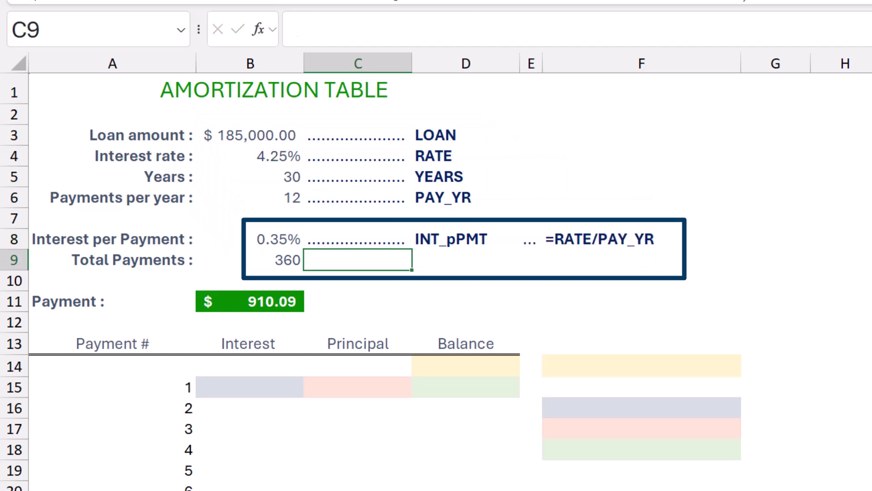
{"action": "type", "text": "."}
{"action": "key", "text": "Return"}
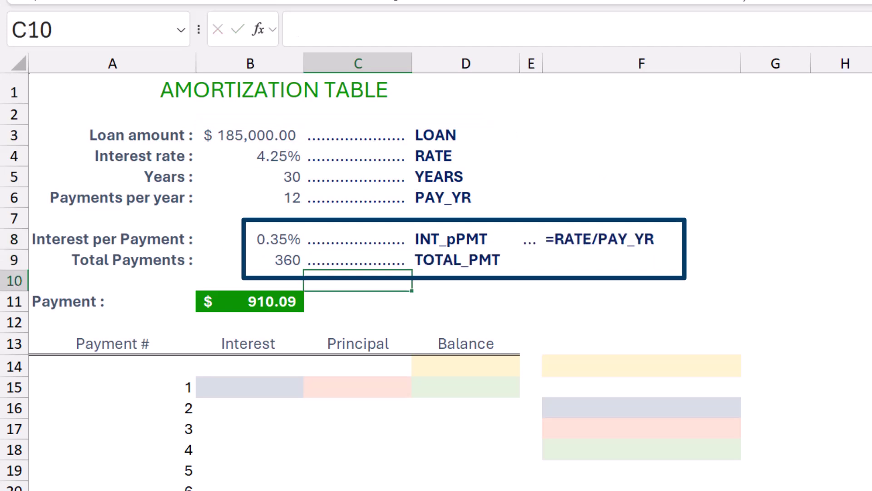
{"action": "left_click", "coordinate": [357, 260]}
{"action": "left_click", "coordinate": [357, 301]}
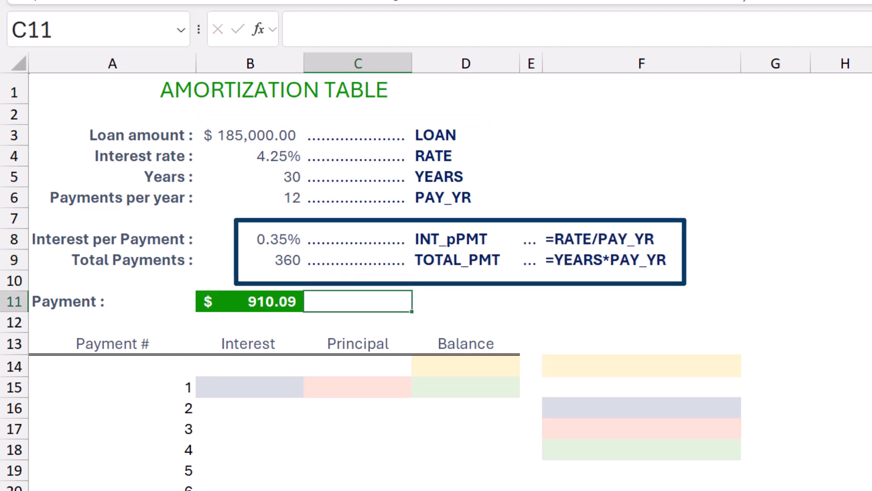
{"action": "type", "text": "."}
{"action": "key", "text": "Return"}
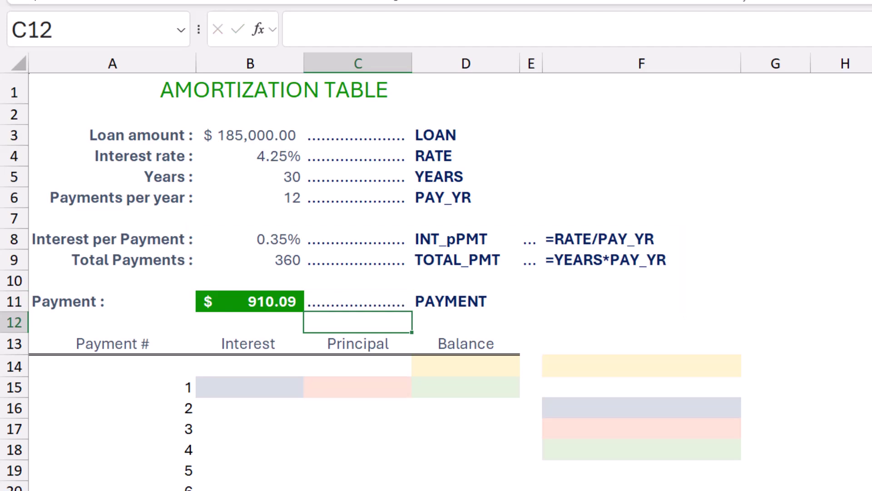
- Enter =LOAN in the opening Balance cell D14 by referencing the loan amount
{"action": "key", "text": "Down"}
{"action": "key", "text": "Down"}
{"action": "key", "text": "Right"}
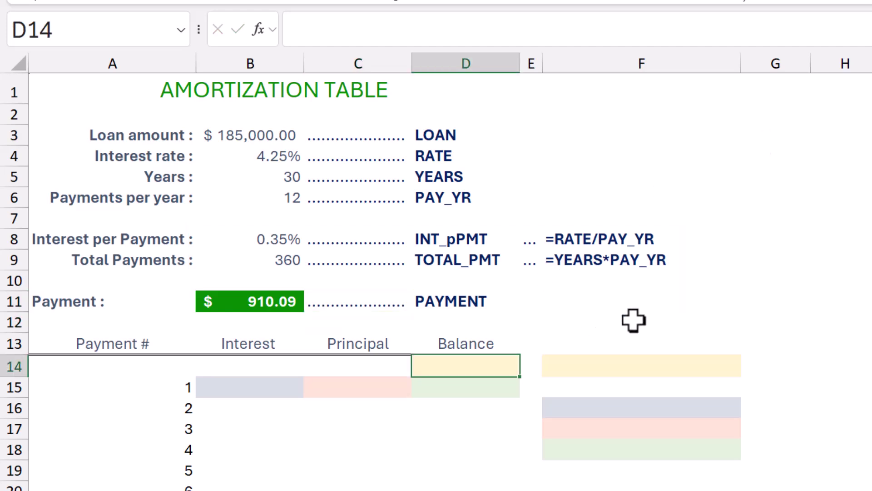
{"action": "type", "text": "="}
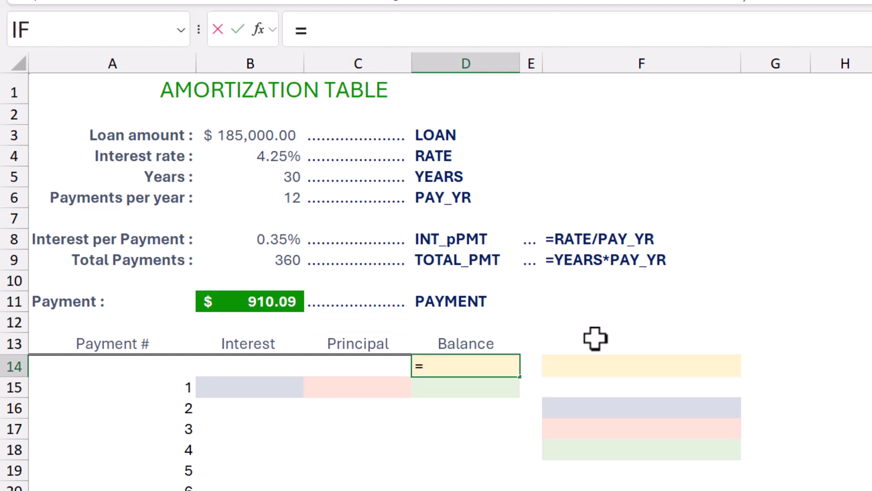
{"action": "left_click", "coordinate": [245, 134]}
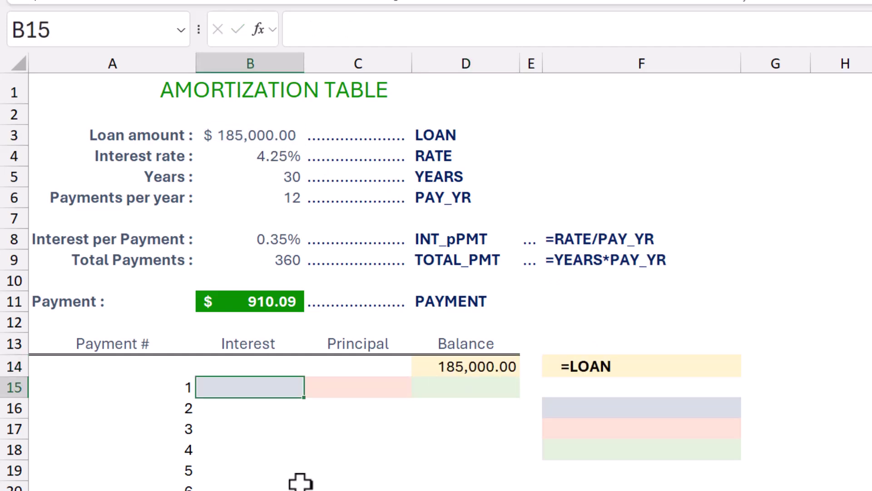
- Try the formula =D14*INT_pPMT in the first Interest cell B15
{"action": "type", "text": "="}
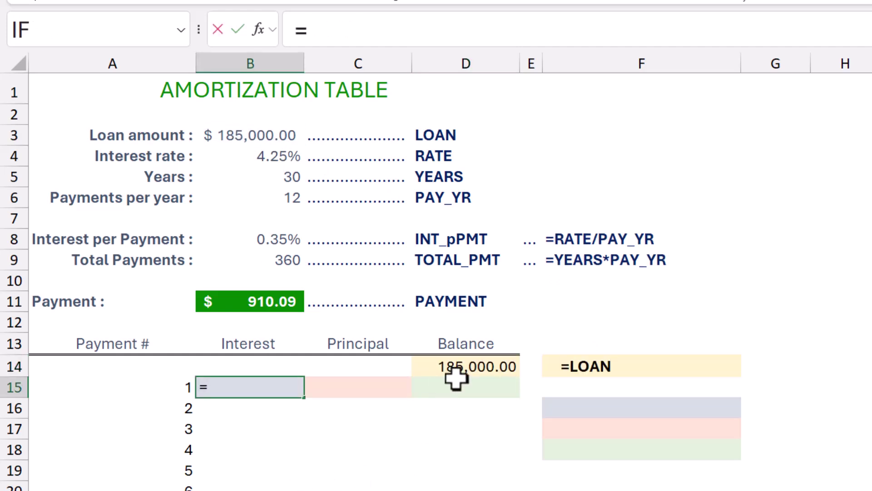
{"action": "left_click", "coordinate": [494, 366]}
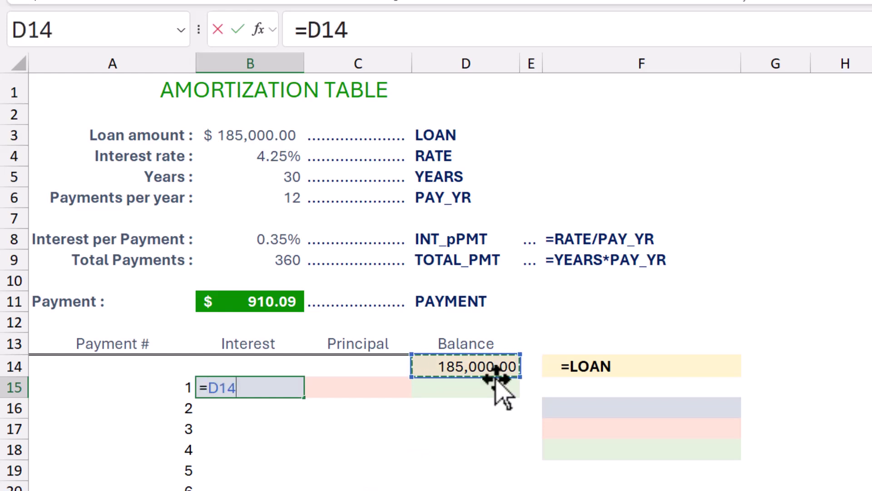
{"action": "type", "text": "*"}
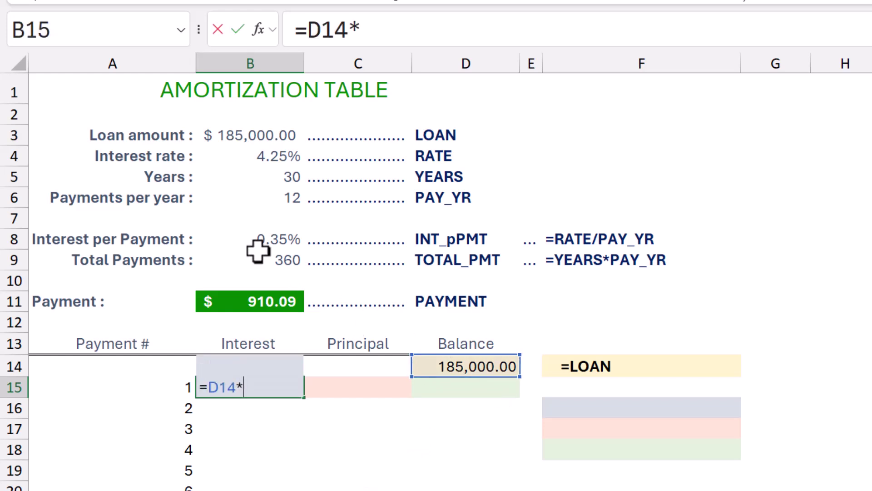
{"action": "left_click", "coordinate": [226, 237]}
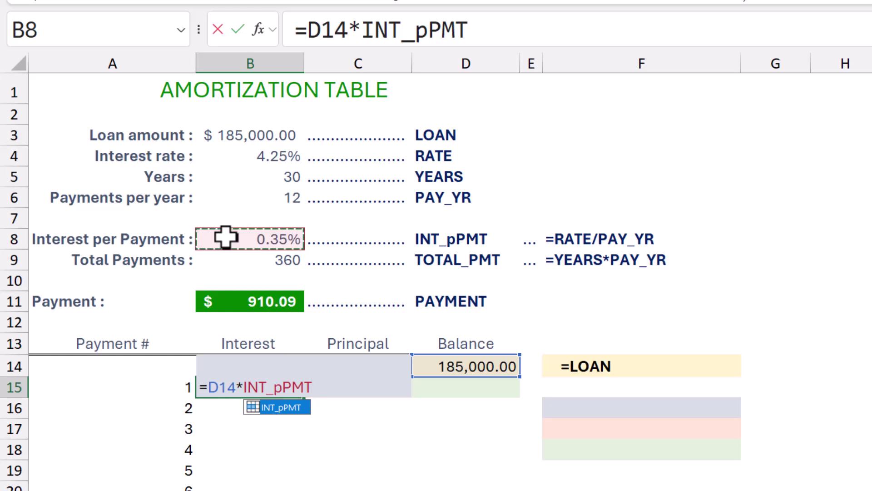
{"action": "key", "text": "ctrl+Return"}
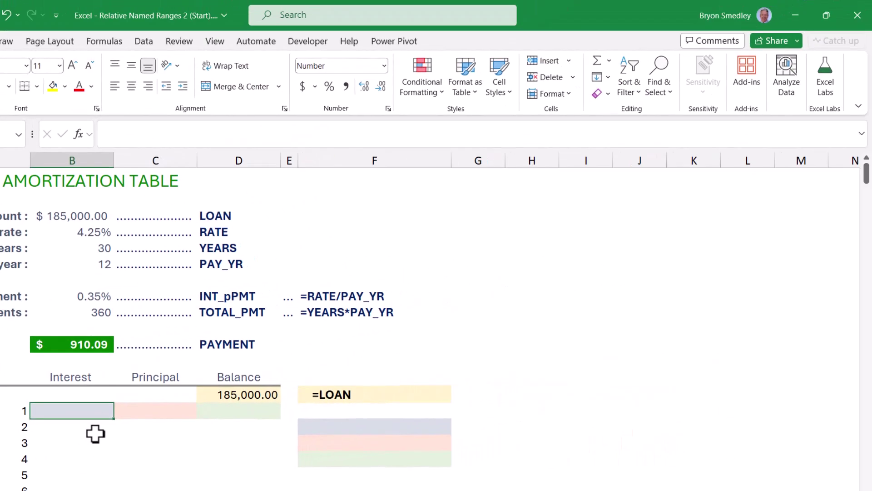
- From B15, start a new workbook name IntPrevBal and point its reference at the previous balance cell D14
{"action": "left_click", "coordinate": [107, 37]}
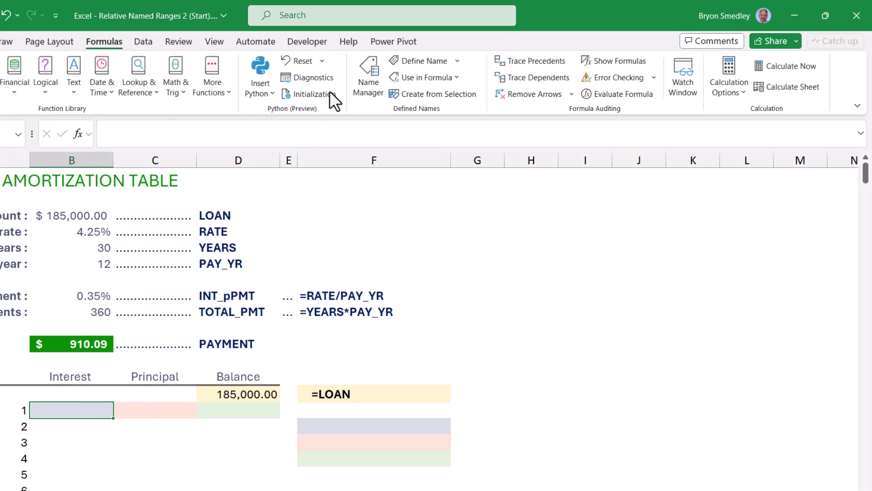
{"action": "left_click", "coordinate": [369, 73]}
{"action": "left_click", "coordinate": [463, 187]}
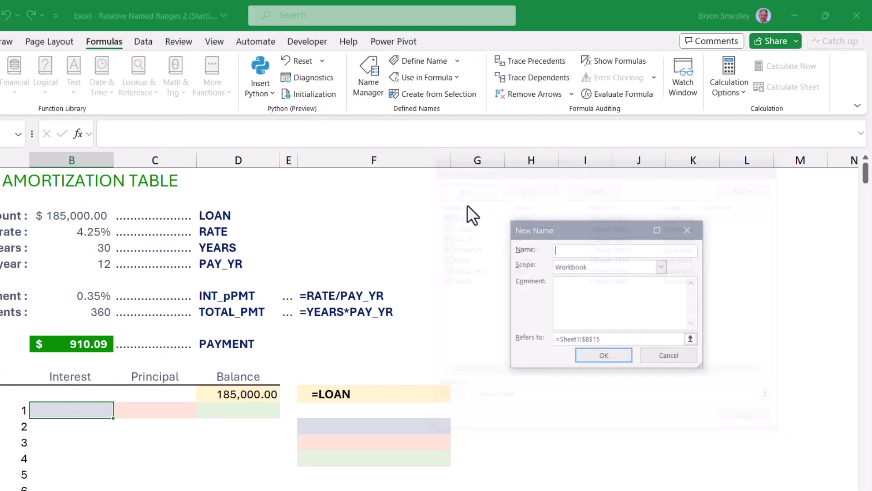
{"action": "type", "text": "IntPrevBal"}
{"action": "left_click", "coordinate": [692, 340]}
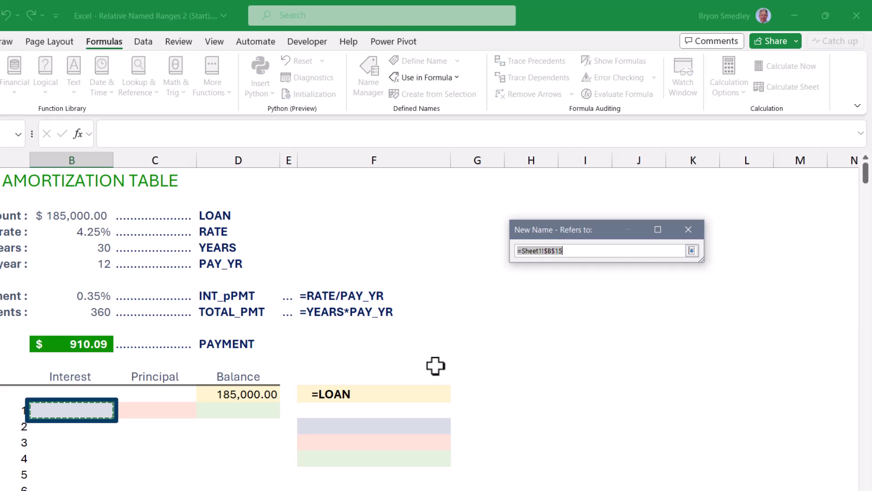
{"action": "key", "text": "Up"}
{"action": "key", "text": "Right"}
{"action": "key", "text": "Right"}
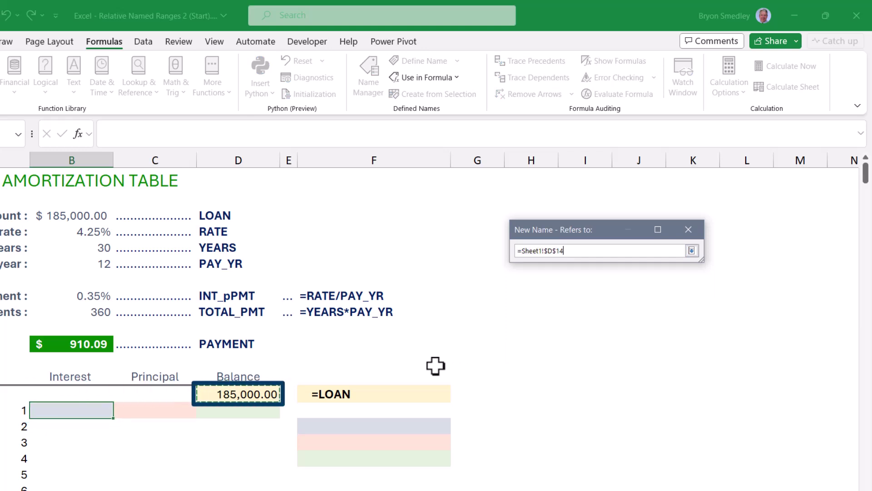
{"action": "left_click", "coordinate": [692, 250]}
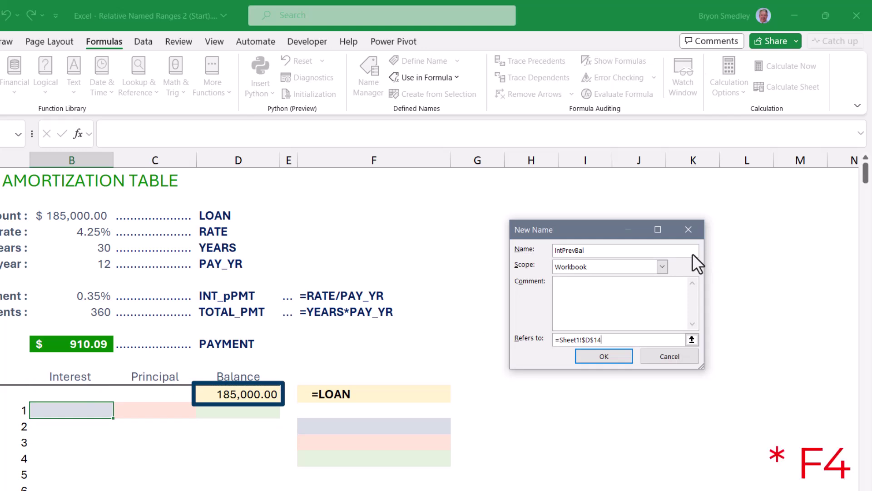
- Make the IntPrevBal reference relative as =Sheet1!D14, save the name and close the Name Manager
{"action": "key", "text": "F4"}
{"action": "key", "text": "F4"}
{"action": "key", "text": "F4"}
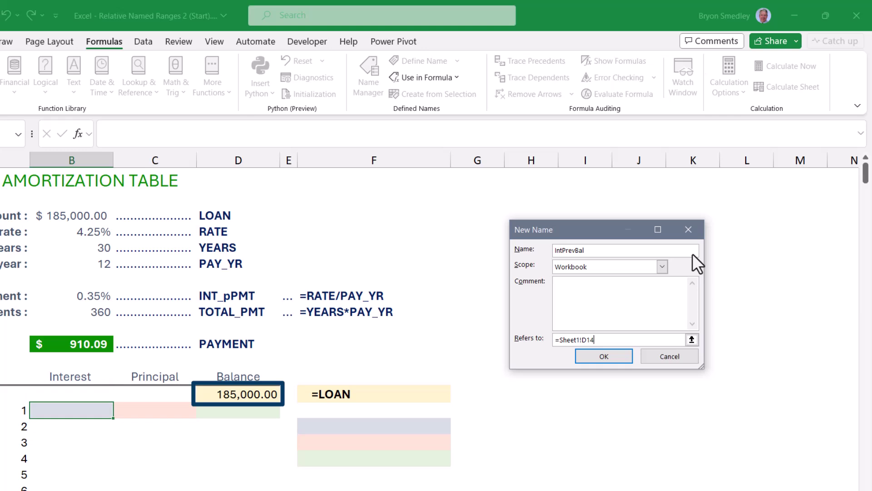
{"action": "left_click", "coordinate": [611, 357]}
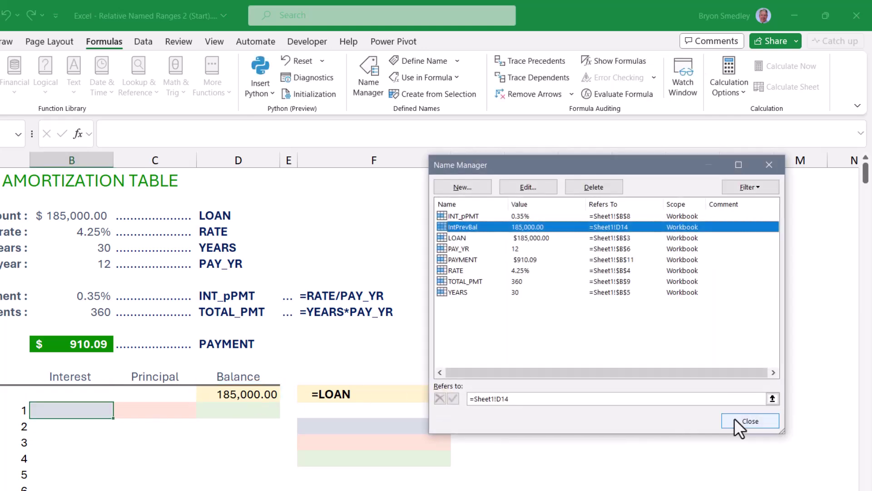
{"action": "left_click", "coordinate": [736, 421]}
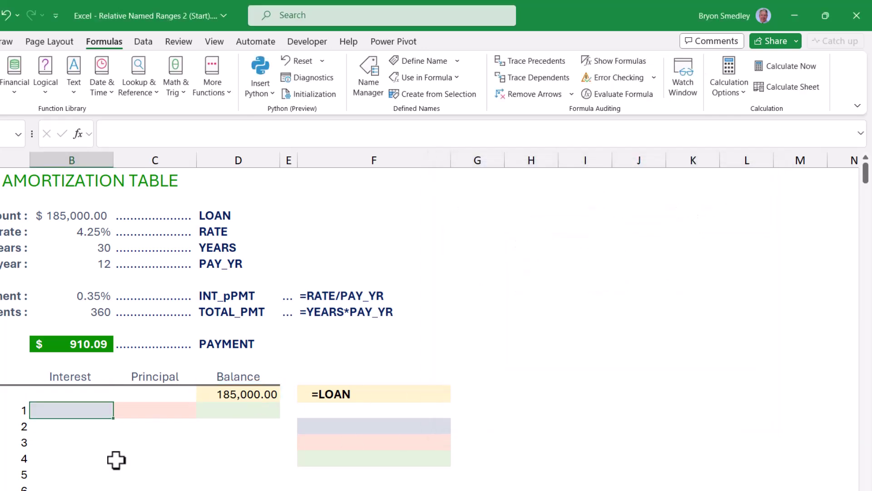
- Try the formula =IntPrevBal * INT_pPMT in B15 and clear the cell
{"action": "type", "text": "=intp"}
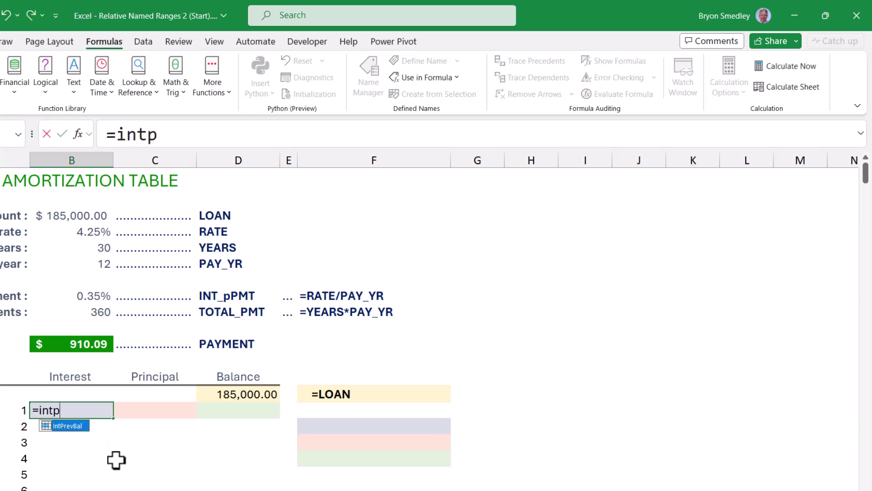
{"action": "key", "text": "Tab"}
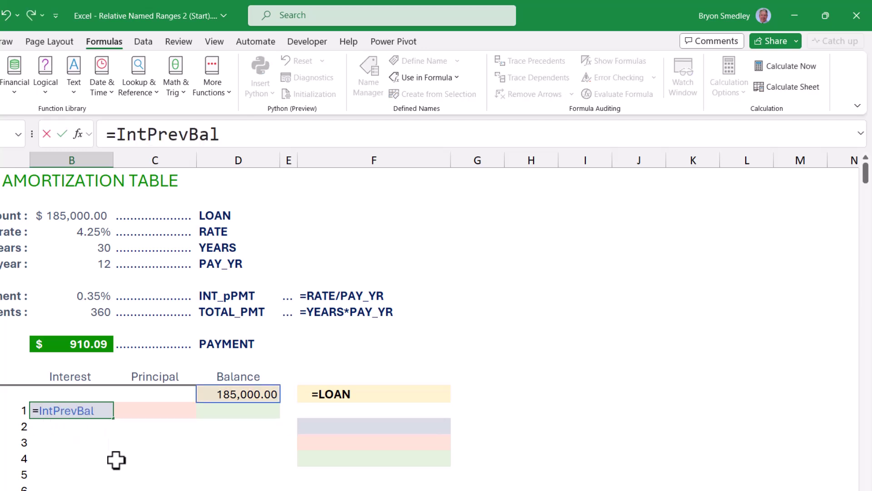
{"action": "type", "text": "*"}
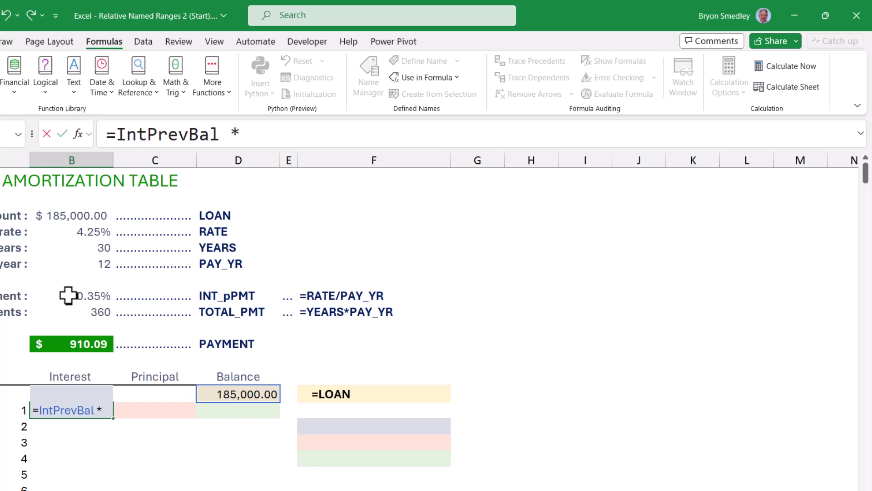
{"action": "left_click", "coordinate": [69, 296]}
{"action": "key", "text": "ctrl+Return"}
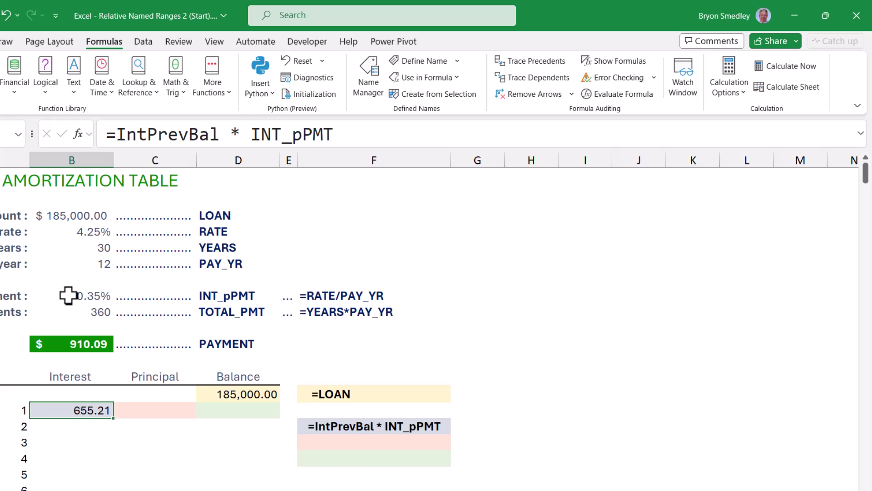
{"action": "key", "text": "Delete"}
{"action": "type", "text": "="}
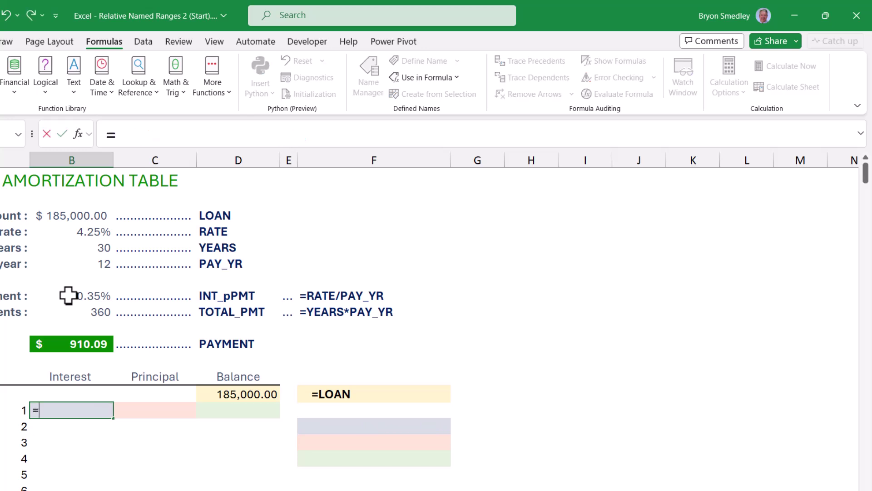
{"action": "left_click", "coordinate": [235, 391]}
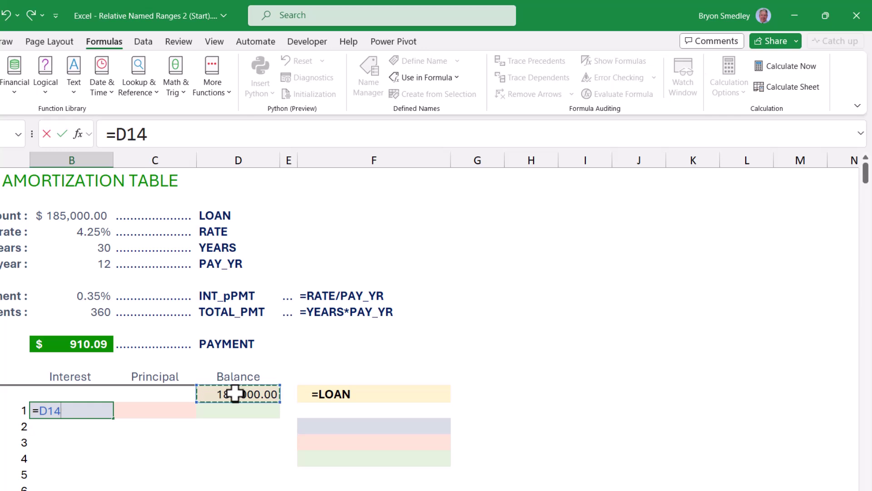
{"action": "key", "text": "Escape"}
{"action": "type", "text": "="}
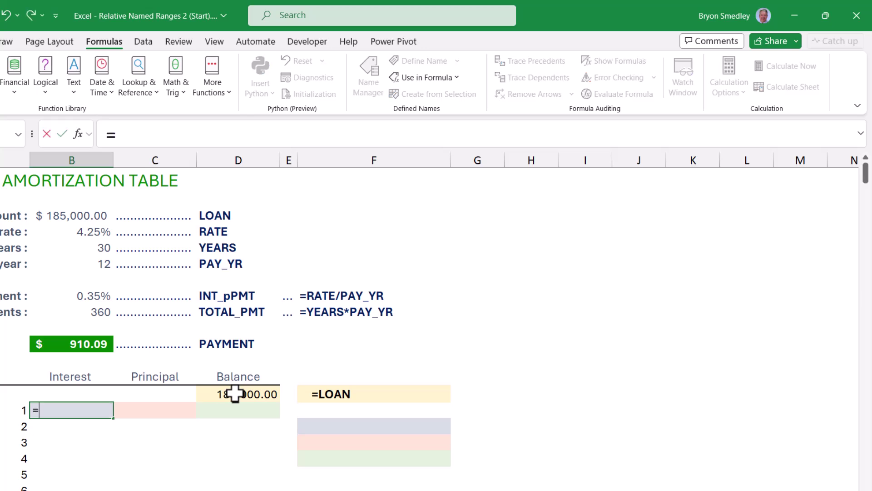
{"action": "type", "text": "intp"}
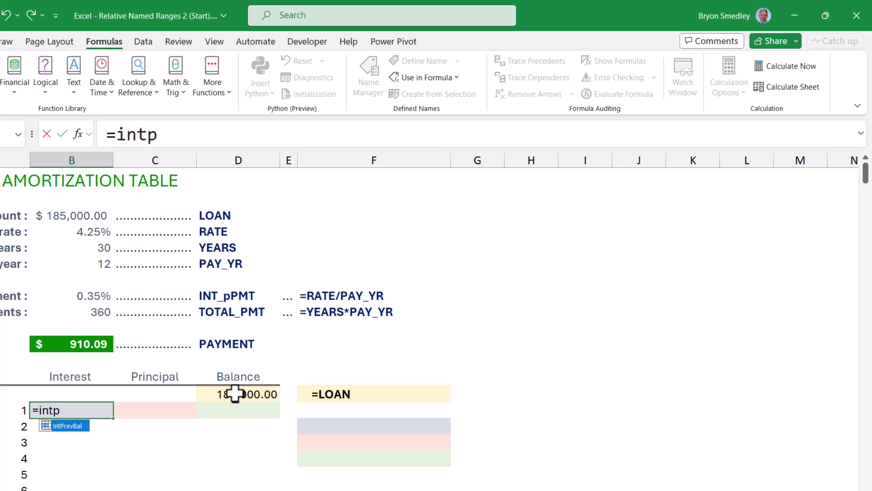
{"action": "key", "text": "Tab"}
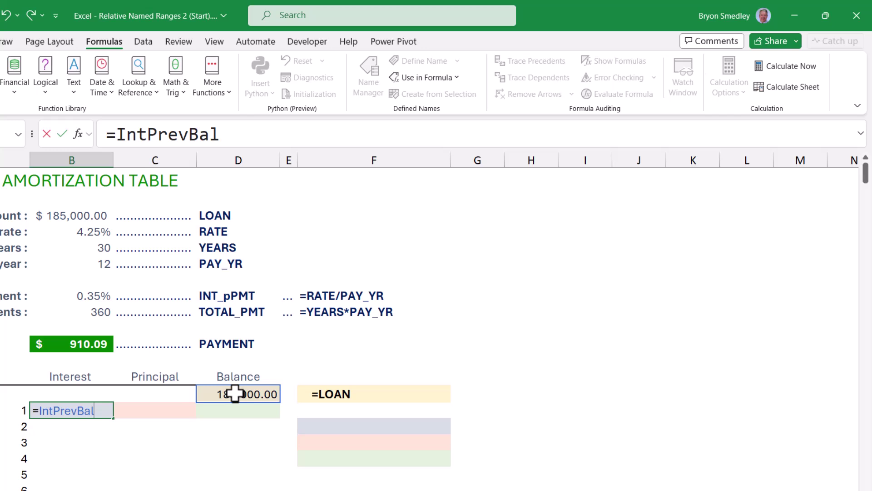
{"action": "key", "text": "Escape"}
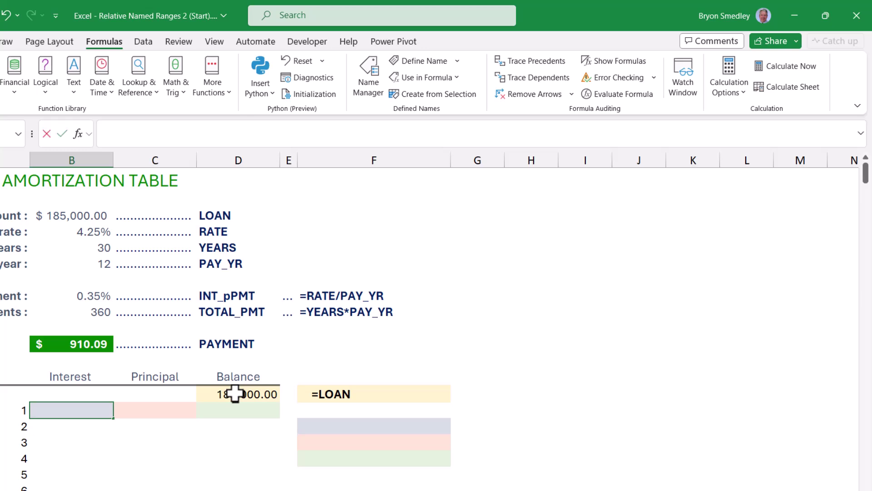
- Enter =IntPrevBal * INT_pPMT in the first Interest cell B15, inserting IntPrevBal from the list of defined names
{"action": "type", "text": "="}
{"action": "key", "text": "F3"}
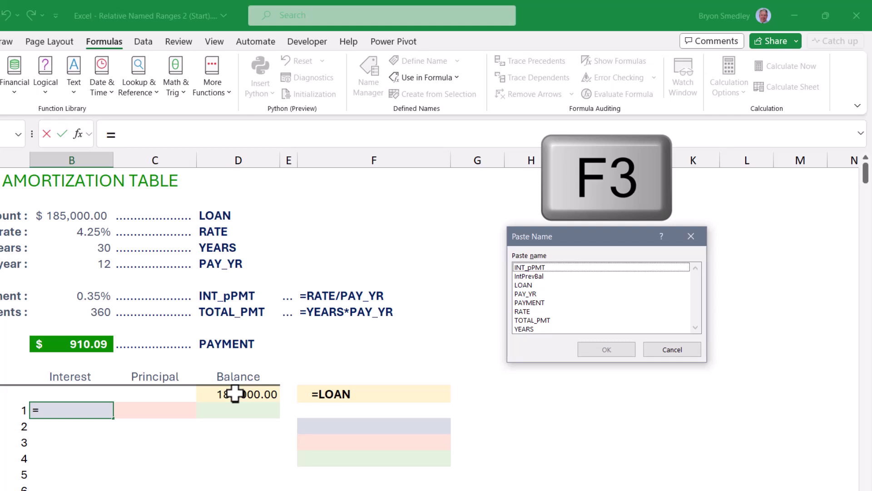
{"action": "left_click", "coordinate": [549, 272]}
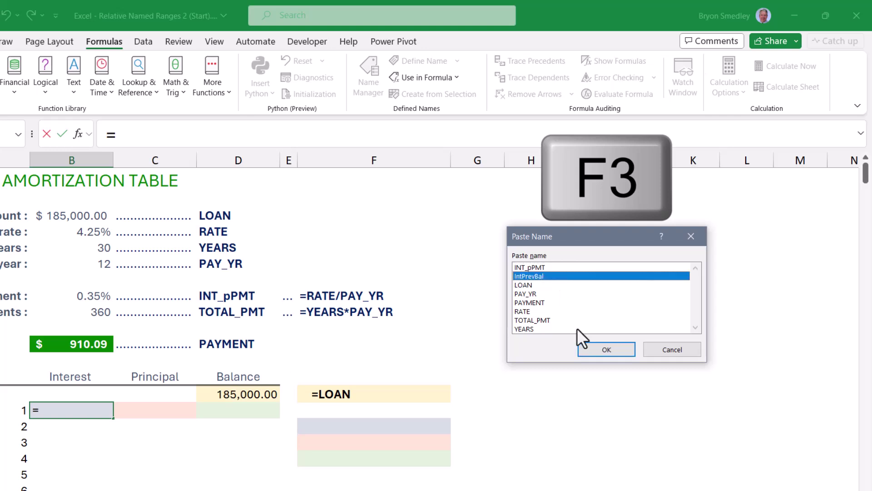
{"action": "left_click", "coordinate": [589, 347]}
{"action": "type", "text": "*"}
{"action": "left_click", "coordinate": [64, 299]}
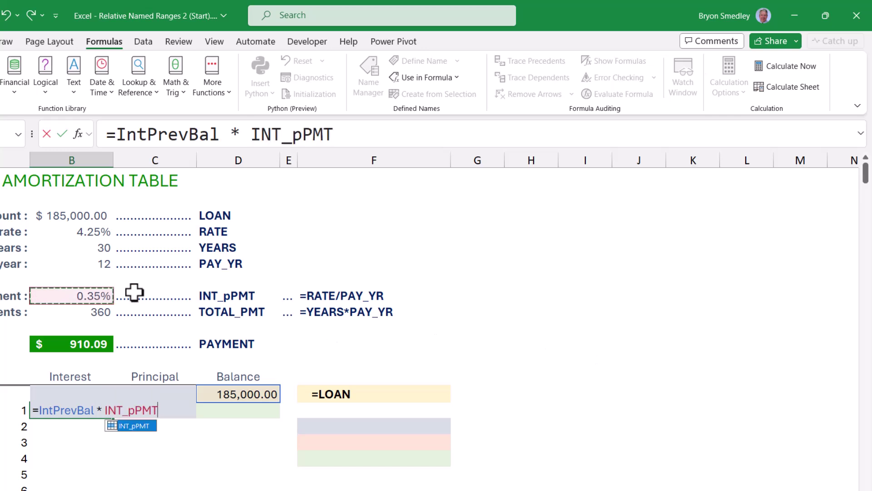
{"action": "key", "text": "Tab"}
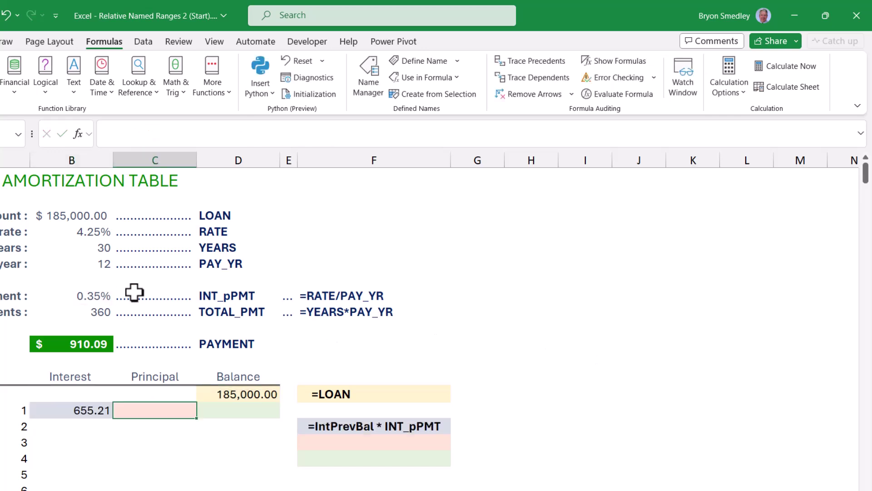
{"action": "left_click", "coordinate": [56, 346]}
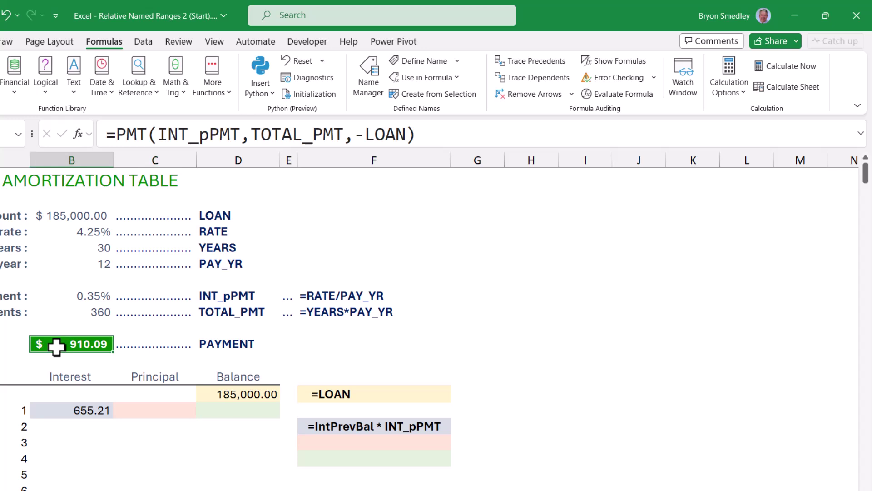
{"action": "left_click", "coordinate": [71, 415]}
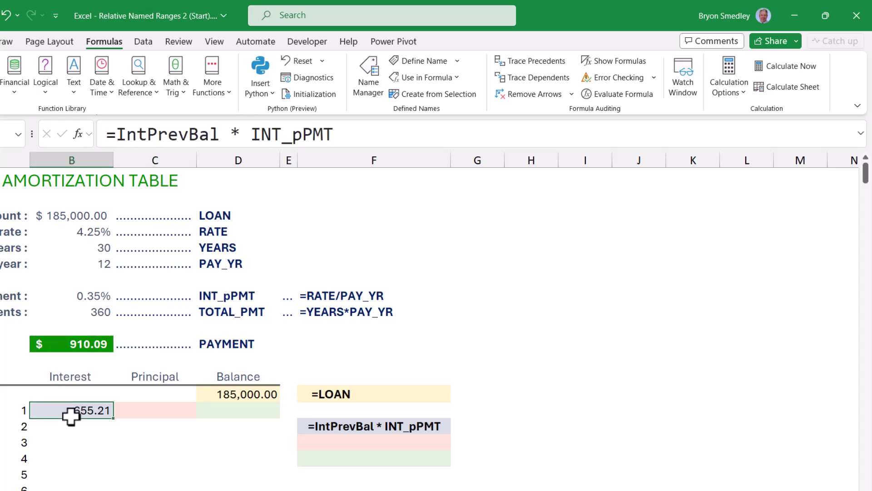
{"action": "left_click", "coordinate": [140, 415]}
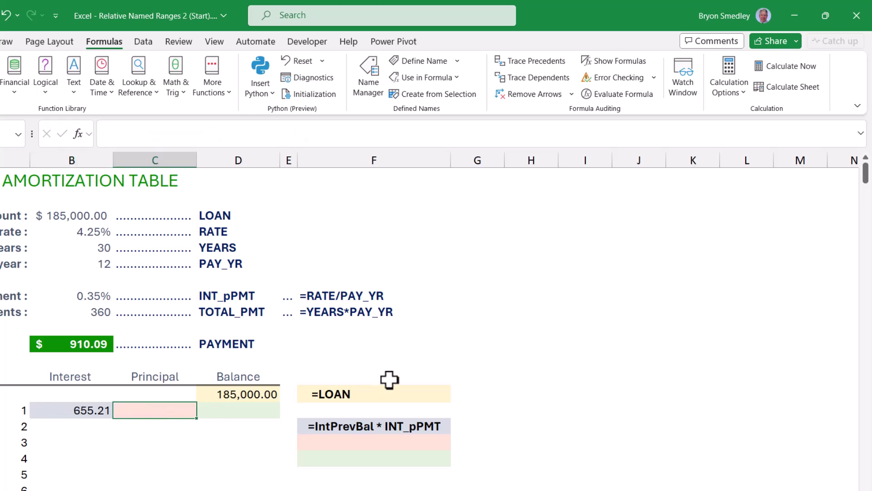
{"action": "type", "text": "="}
{"action": "left_click", "coordinate": [96, 342]}
{"action": "type", "text": "-"}
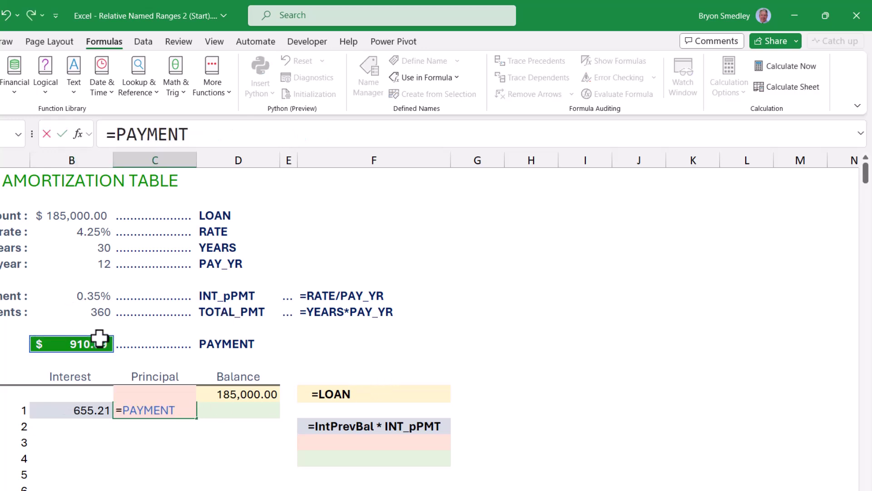
{"action": "left_click", "coordinate": [72, 413]}
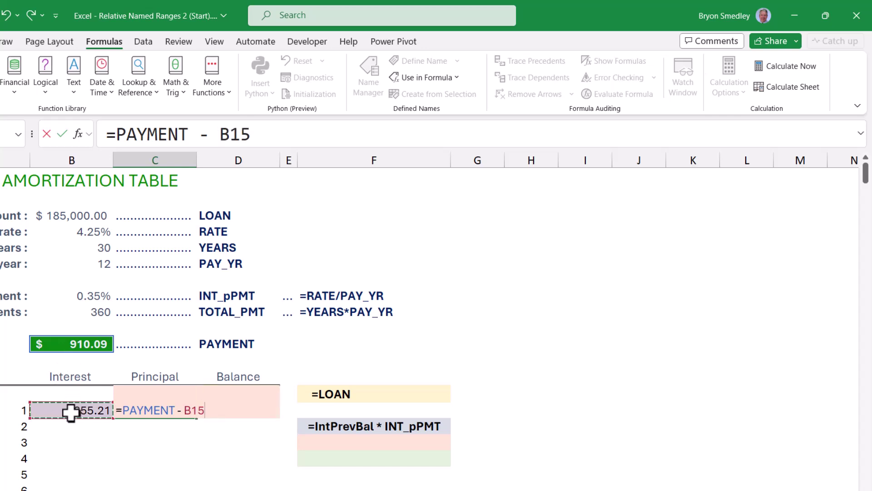
{"action": "key", "text": "ctrl+Return"}
{"action": "key", "text": "Escape"}
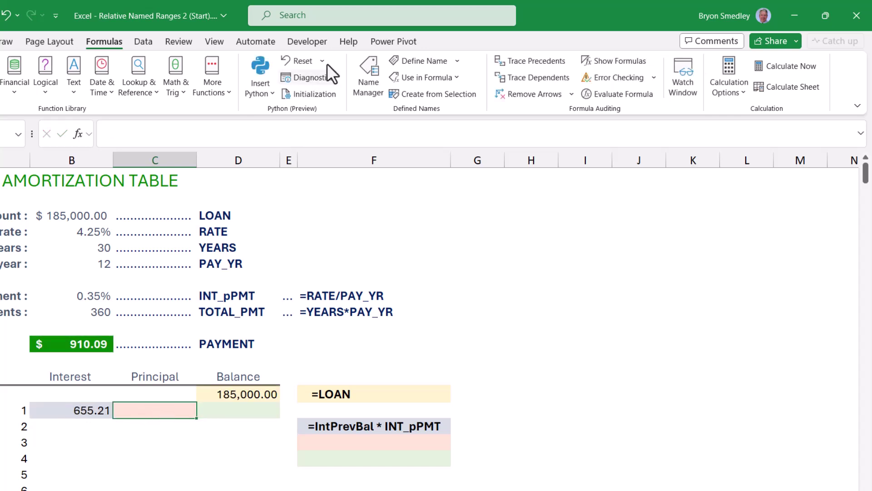
- From C15, define the workbook name CurrInt with the relative reference =Sheet1!B15 and close the Name Manager
{"action": "left_click", "coordinate": [369, 75]}
{"action": "left_click", "coordinate": [464, 186]}
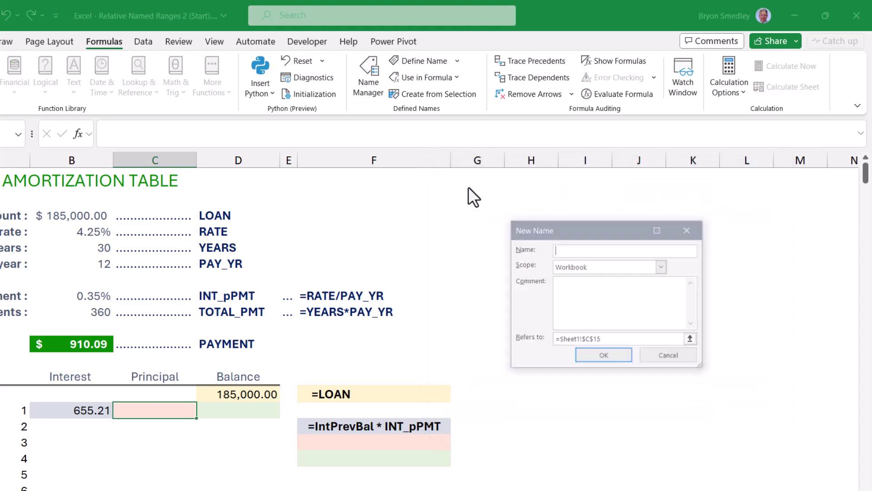
{"action": "type", "text": "CurrInt"}
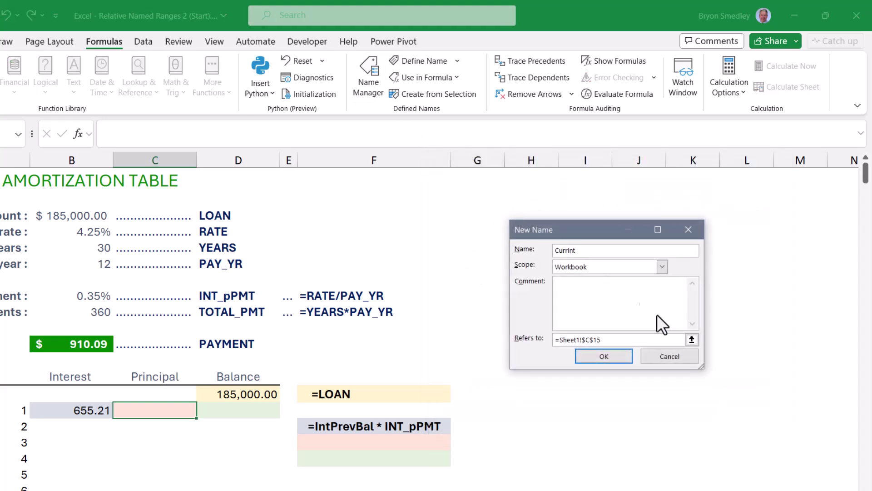
{"action": "left_click", "coordinate": [692, 340]}
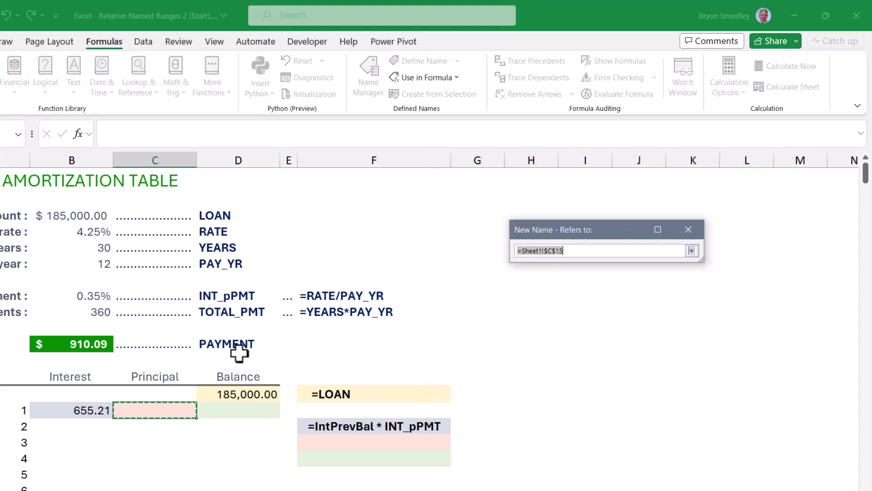
{"action": "left_click", "coordinate": [73, 412]}
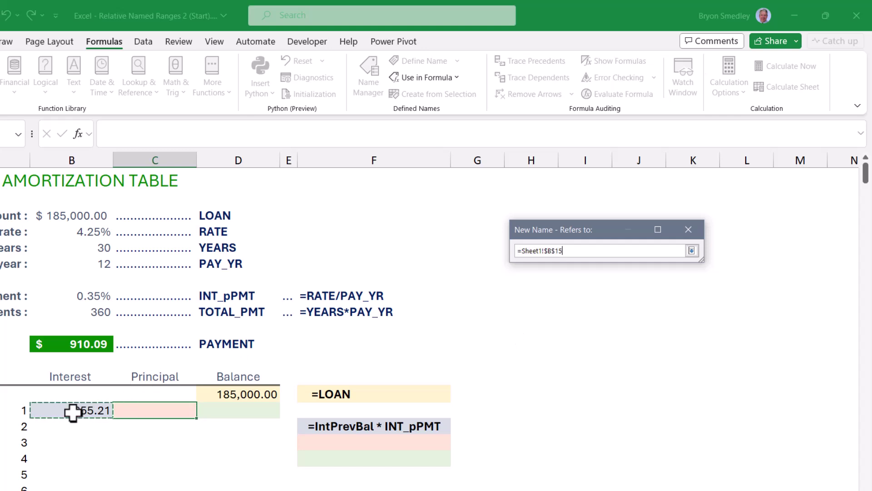
{"action": "left_click", "coordinate": [693, 251]}
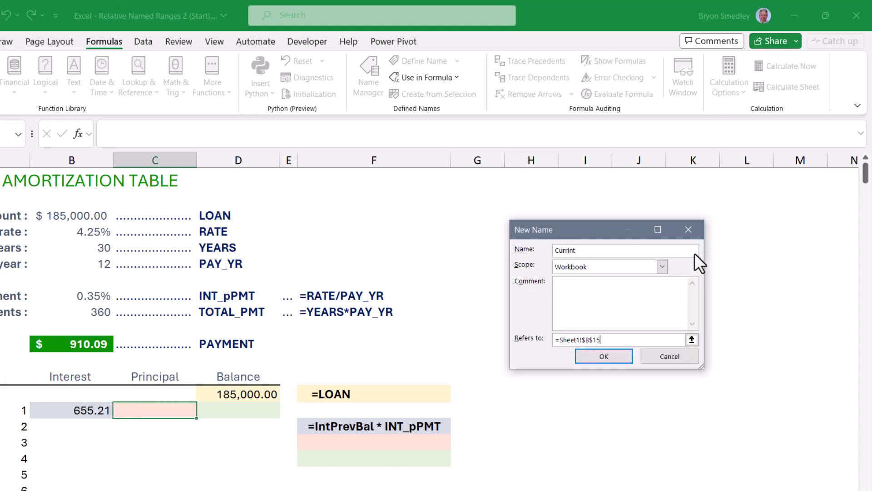
{"action": "key", "text": "F4"}
{"action": "key", "text": "F4"}
{"action": "key", "text": "F4"}
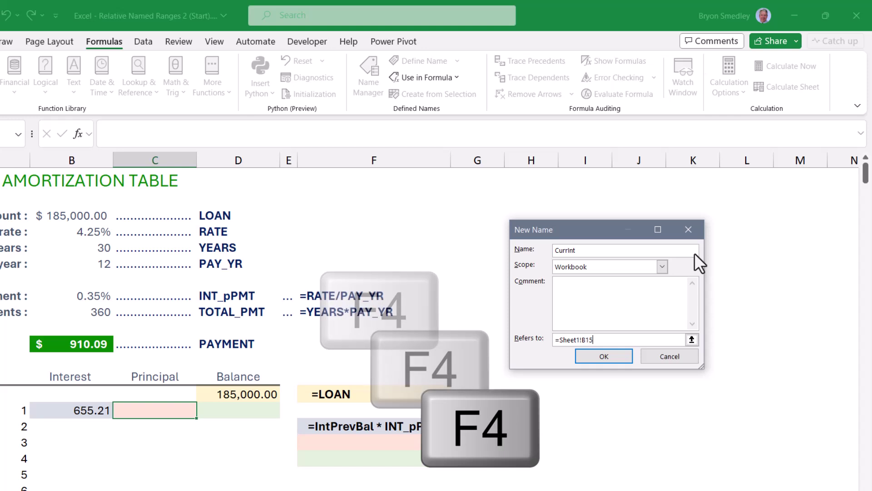
{"action": "left_click", "coordinate": [604, 355]}
{"action": "left_click", "coordinate": [740, 421]}
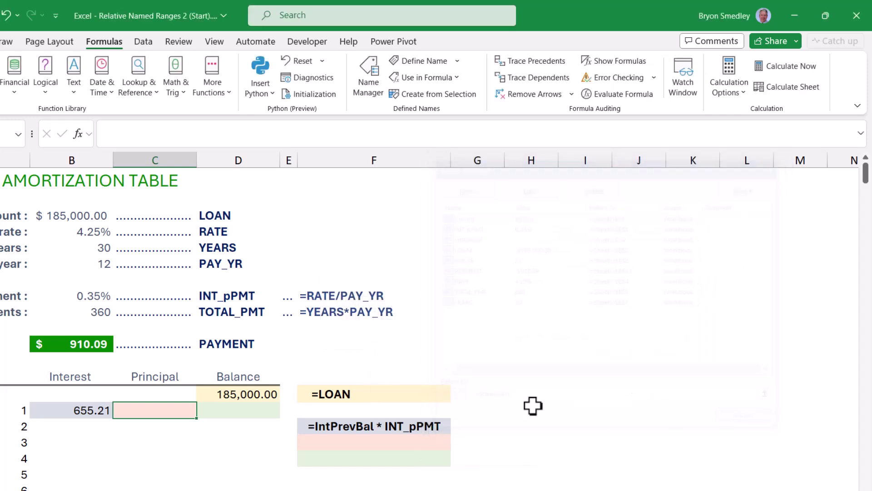
- Enter =PAYMENT - CurrInt in the first Principal cell C15, inserting CurrInt from the list of defined names
{"action": "type", "text": "="}
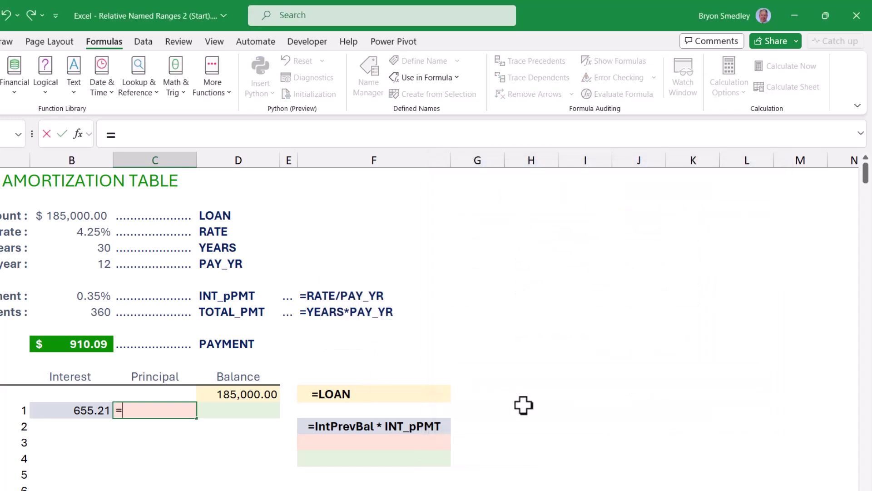
{"action": "left_click", "coordinate": [83, 343]}
{"action": "type", "text": "-"}
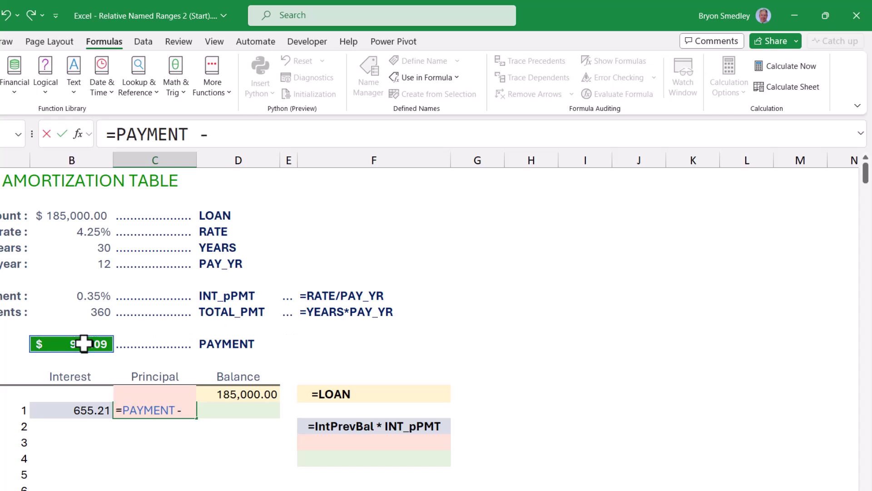
{"action": "key", "text": "F3"}
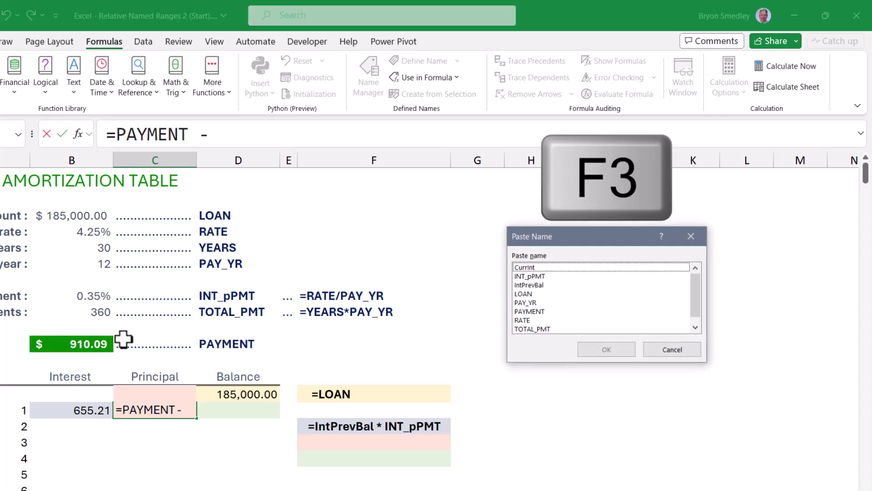
{"action": "left_click", "coordinate": [526, 268]}
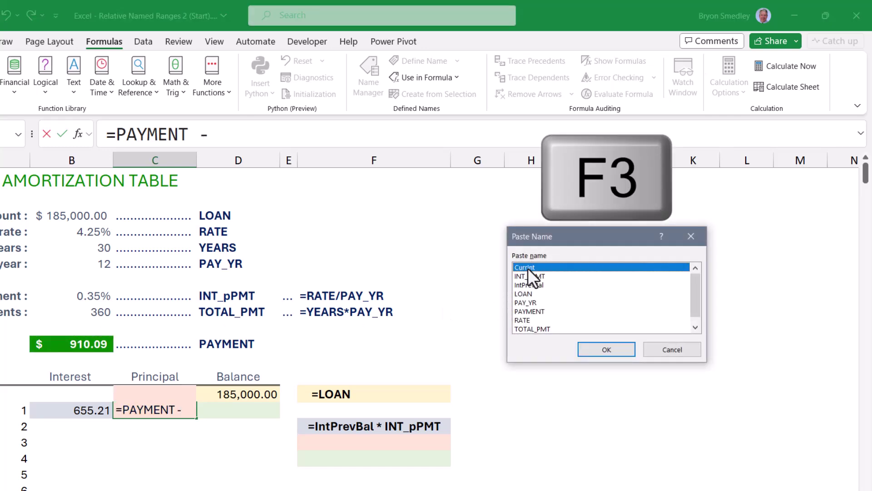
{"action": "left_click", "coordinate": [586, 351]}
{"action": "key", "text": "Tab"}
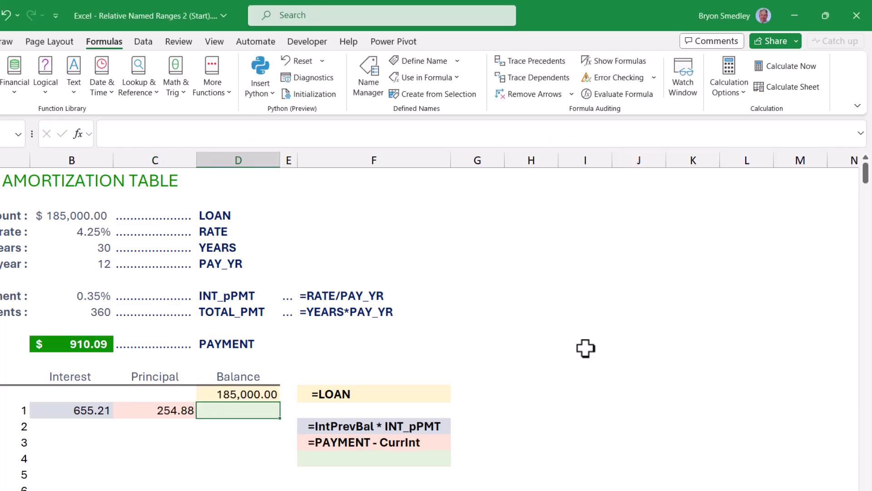
{"action": "type", "text": "="}
{"action": "key", "text": "Up"}
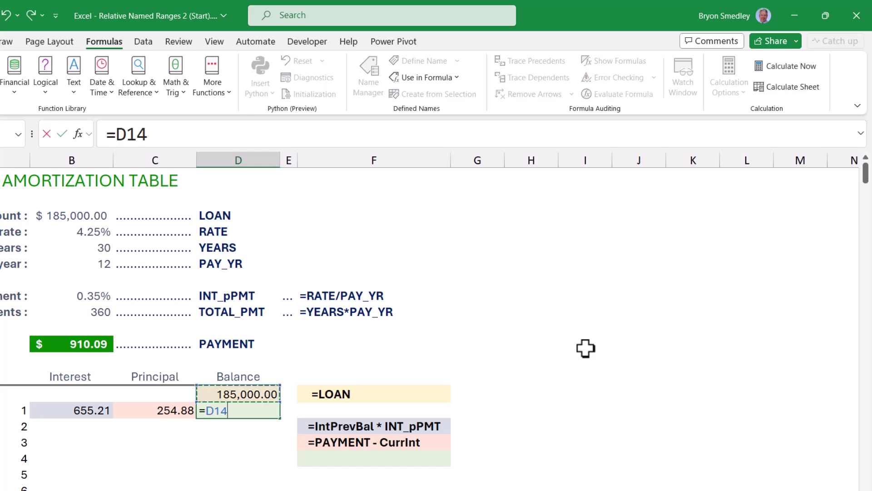
{"action": "type", "text": "-"}
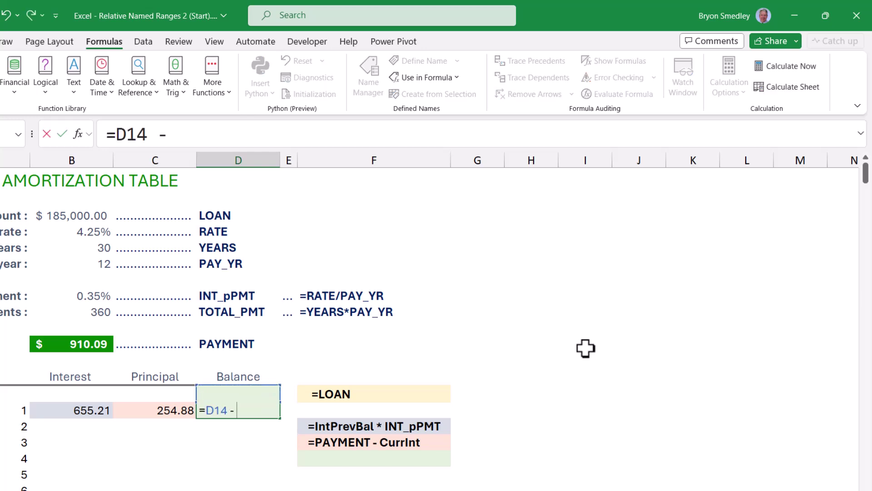
{"action": "key", "text": "Left"}
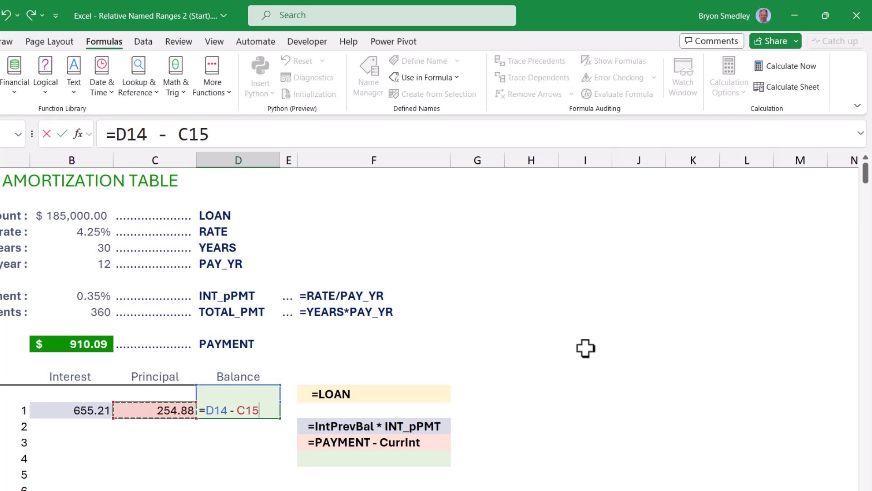
{"action": "key", "text": "Escape"}
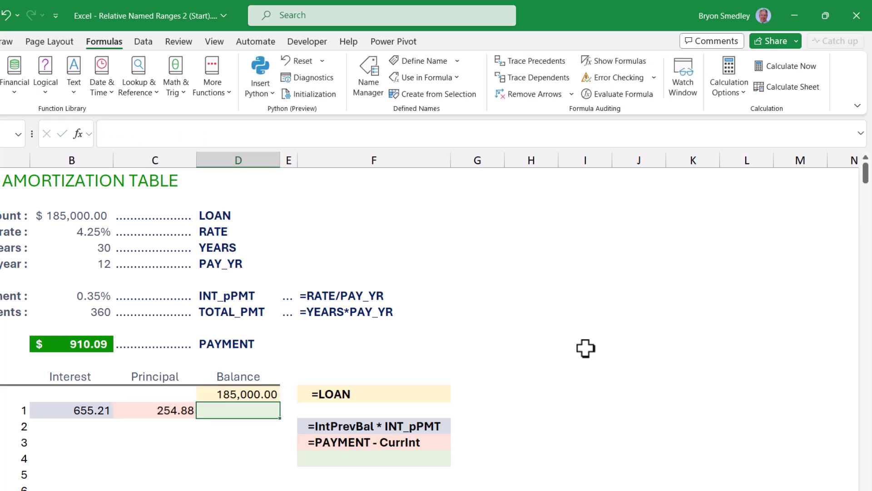
- From D15, define the workbook name PrevBal with the relative reference =Sheet1!D14
{"action": "left_click", "coordinate": [356, 89]}
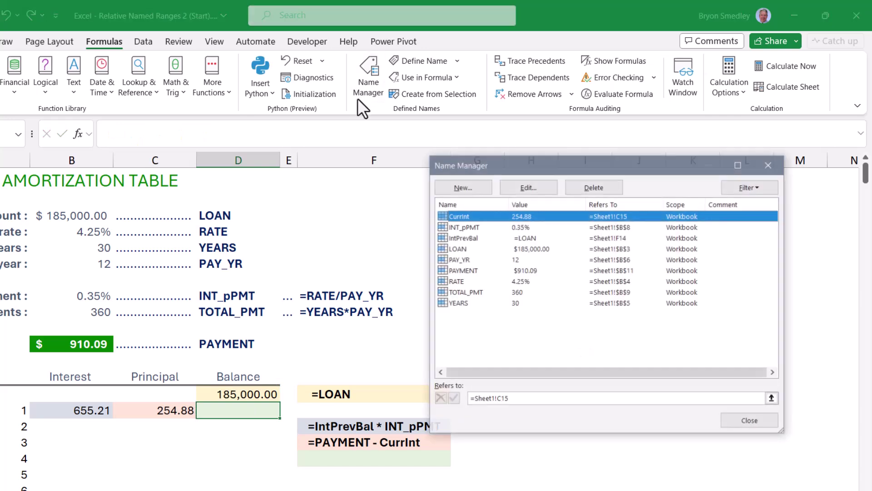
{"action": "left_click", "coordinate": [463, 187]}
{"action": "type", "text": "PrevBal"}
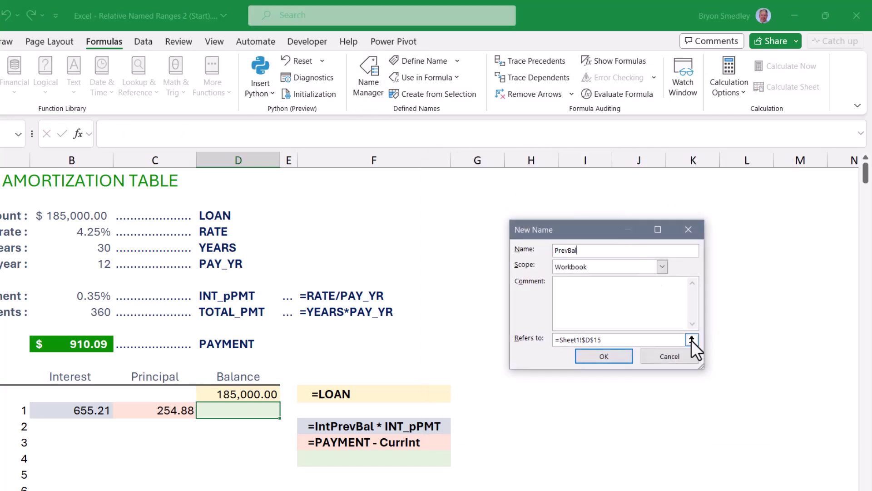
{"action": "left_click", "coordinate": [691, 340]}
{"action": "left_click", "coordinate": [249, 395]}
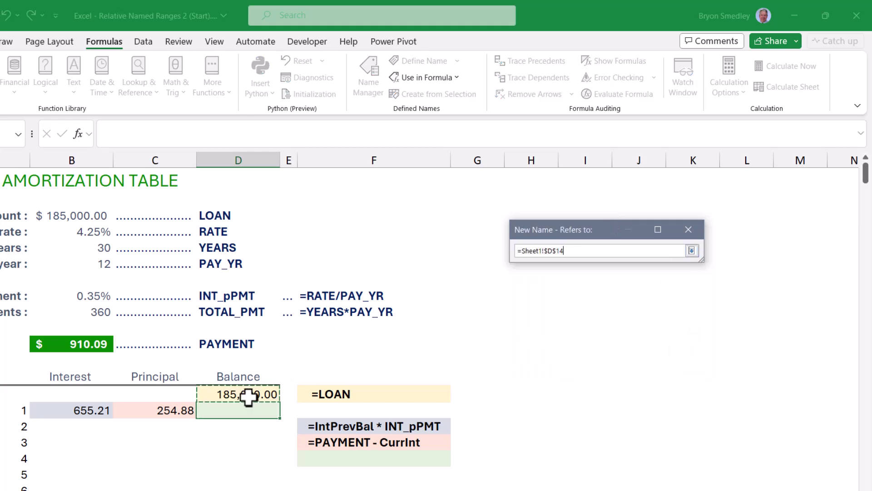
{"action": "left_click", "coordinate": [691, 250]}
{"action": "key", "text": "F4"}
{"action": "key", "text": "F4"}
{"action": "key", "text": "F4"}
{"action": "left_click", "coordinate": [617, 356]}
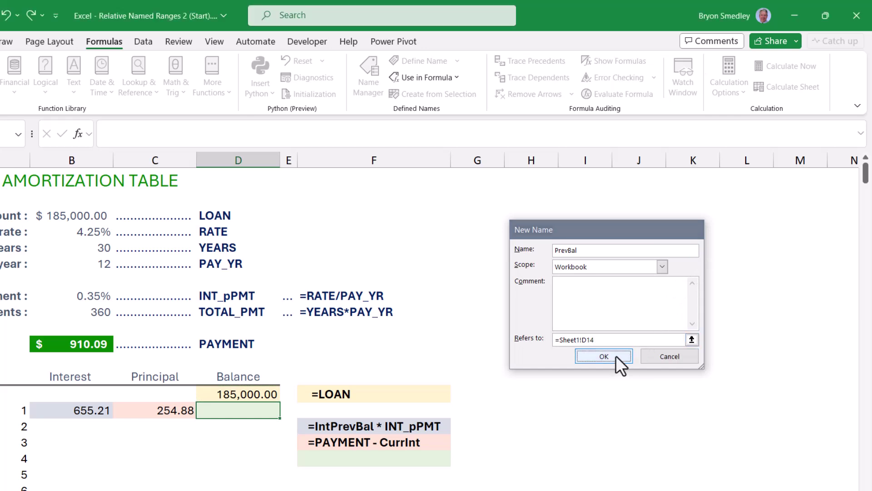
- Define the workbook name CurrPrinc with the relative reference =Sheet1!C15 and close the Name Manager
{"action": "left_click", "coordinate": [470, 181]}
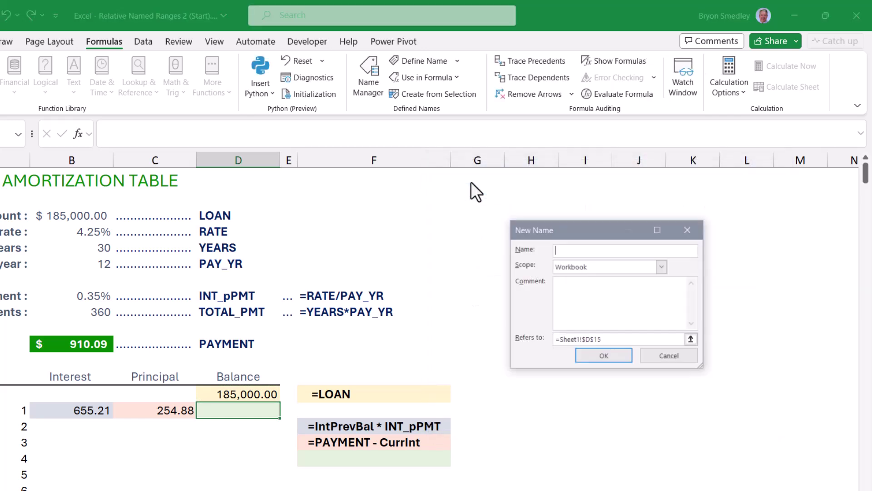
{"action": "type", "text": "Cur"}
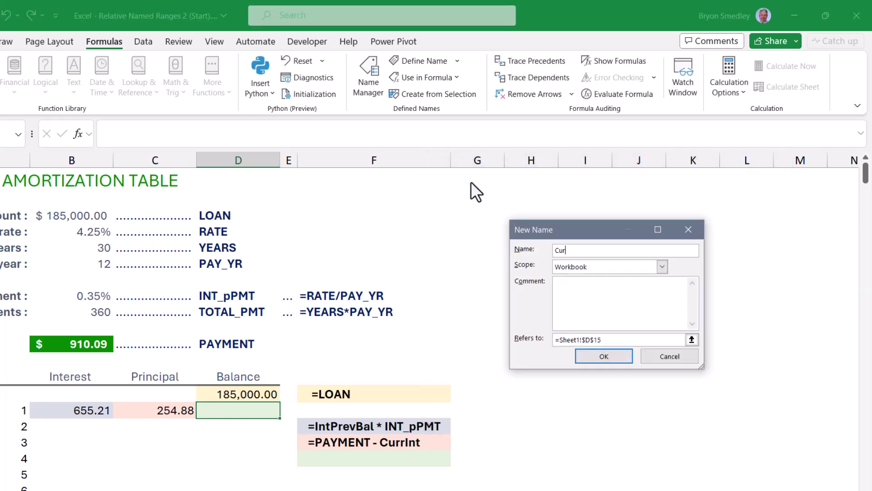
{"action": "type", "text": "rPrinc"}
{"action": "left_click", "coordinate": [691, 340]}
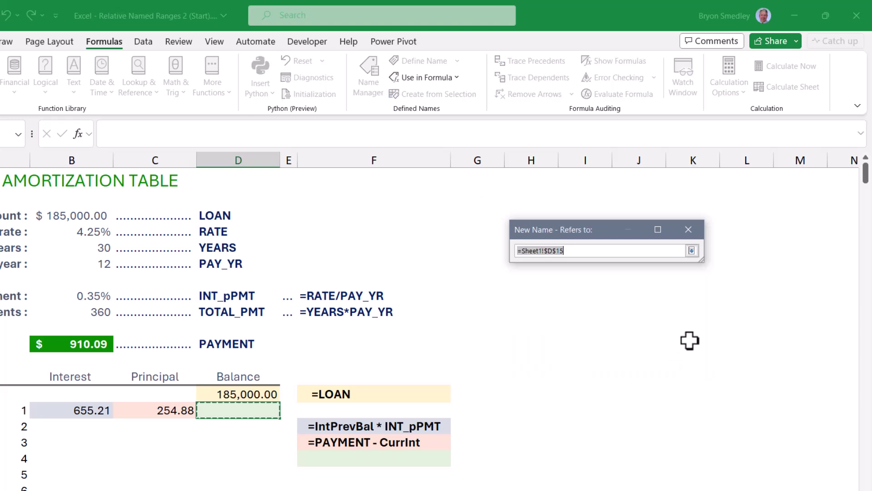
{"action": "left_click", "coordinate": [159, 408]}
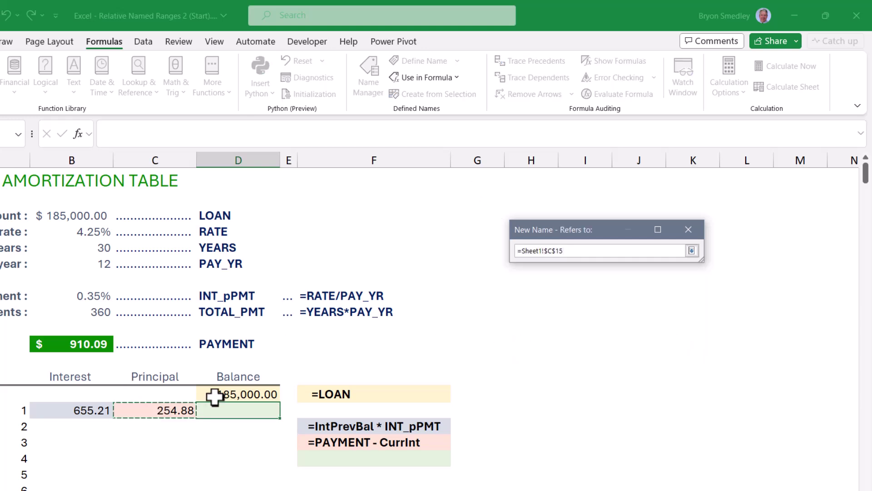
{"action": "left_click", "coordinate": [692, 250]}
{"action": "key", "text": "F4"}
{"action": "key", "text": "F4"}
{"action": "key", "text": "F4"}
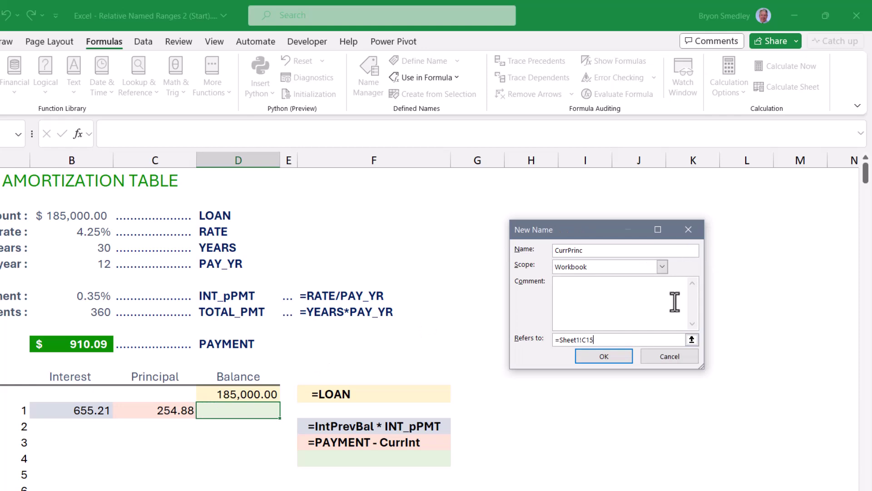
{"action": "left_click", "coordinate": [598, 354]}
{"action": "left_click", "coordinate": [741, 423]}
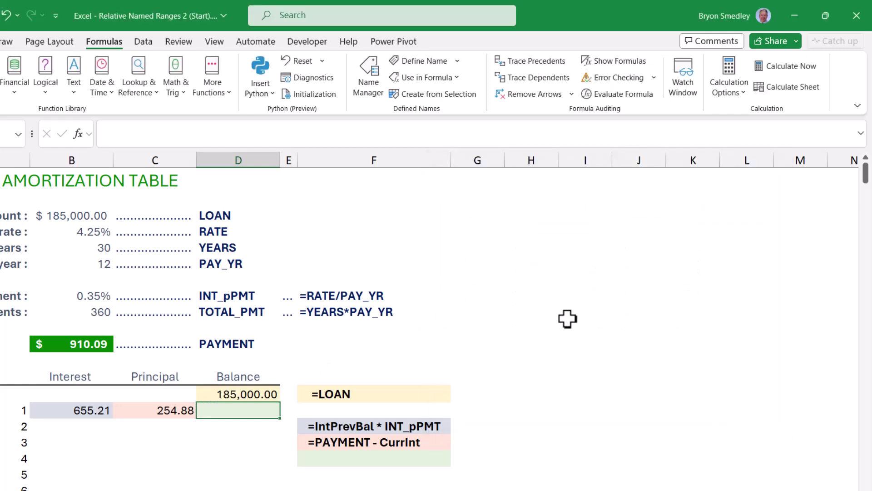
- Enter =PrevBal - CurrPrinc in the first Balance cell D15, inserting both names from the list of defined names
{"action": "type", "text": "="}
{"action": "key", "text": "F3"}
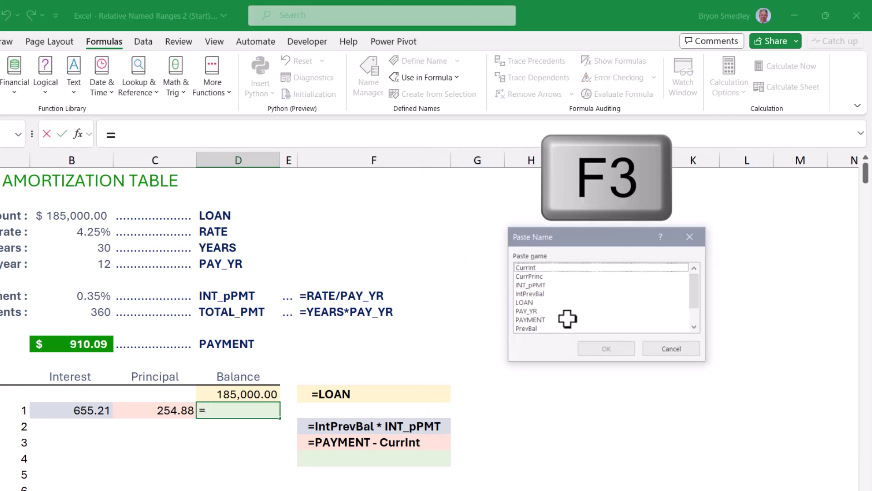
{"action": "double_click", "coordinate": [538, 326]}
{"action": "type", "text": "-"}
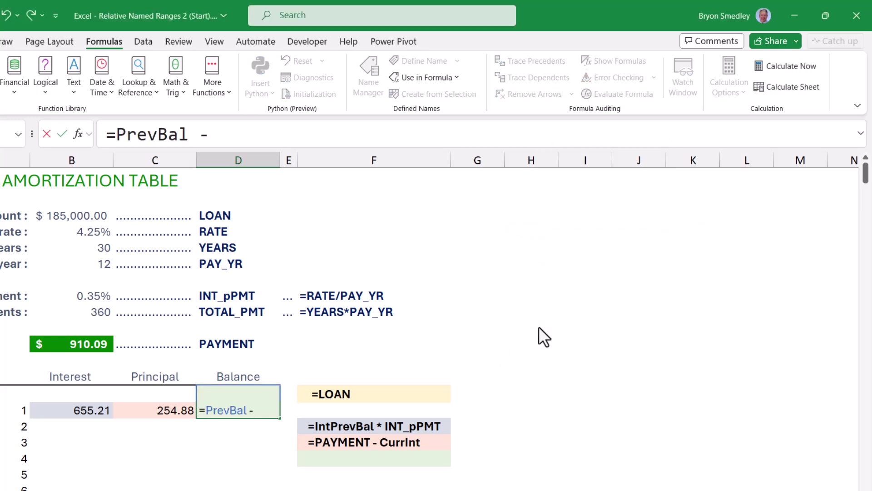
{"action": "key", "text": "F3"}
{"action": "double_click", "coordinate": [536, 276]}
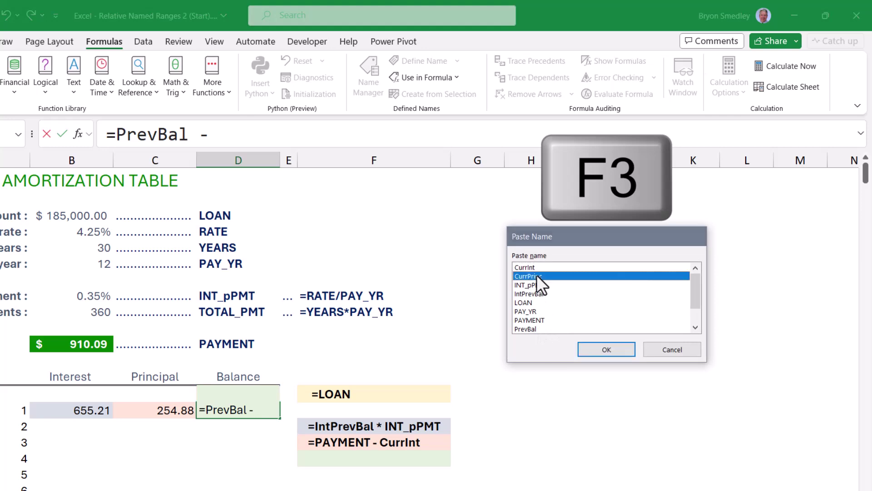
- Fill the formulas in B15:D15 down through payment 360 and check the last Balance cell D374
{"action": "left_click_drag", "start_coordinate": [77, 323], "coordinate": [263, 323]}
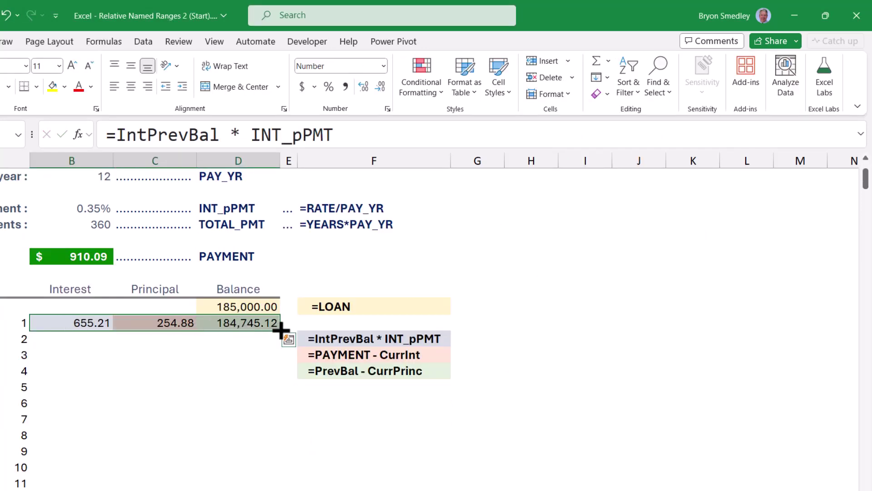
{"action": "double_click", "coordinate": [281, 330]}
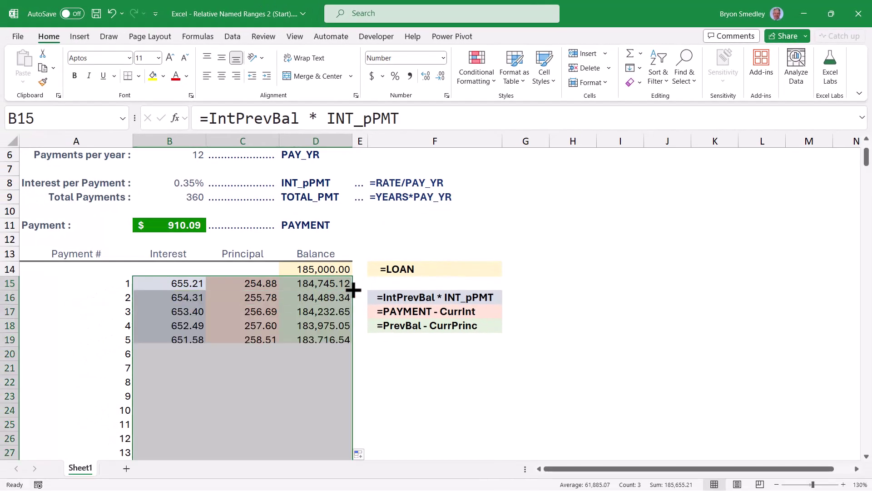
{"action": "left_click", "coordinate": [311, 434]}
{"action": "left_click", "coordinate": [339, 367]}
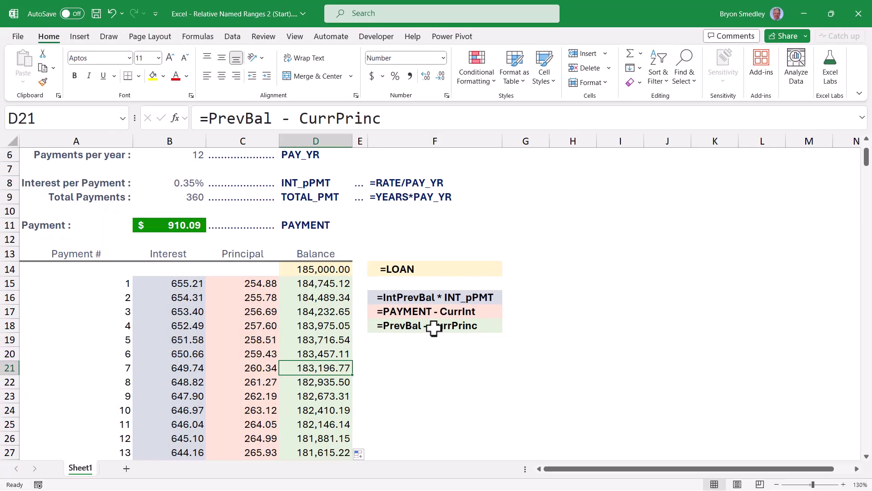
{"action": "key", "text": "ctrl+Down"}
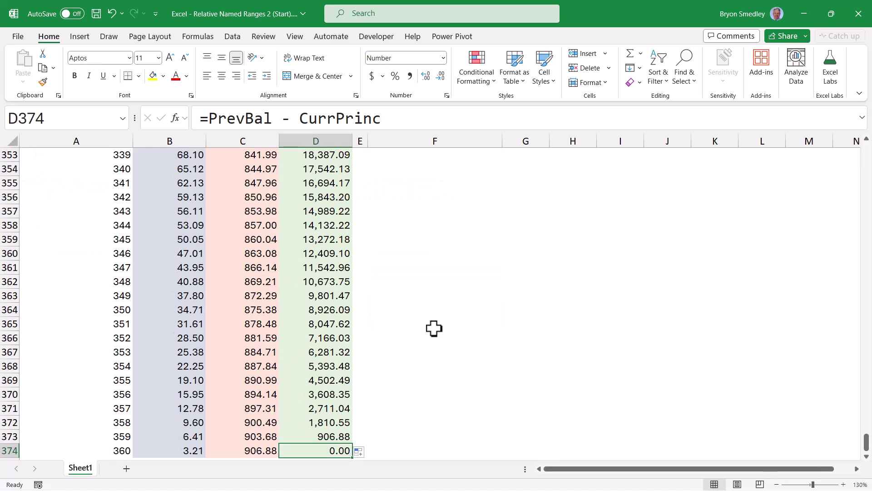